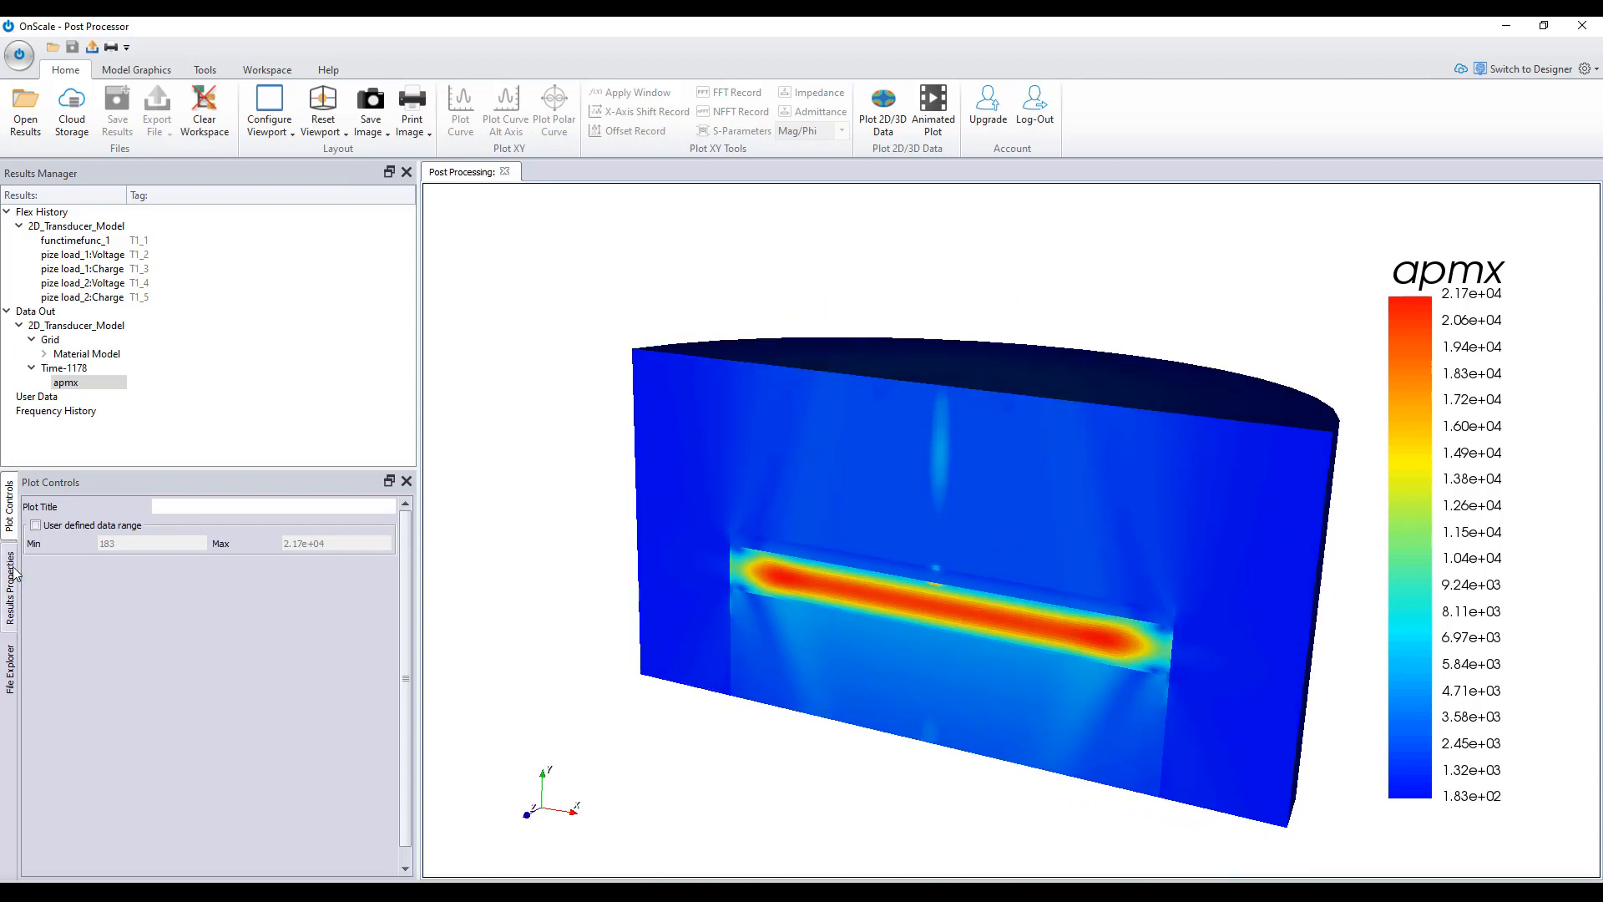
# - Enable the user-defined data range for the apmx plot and set its maximum to 1e+04
pyautogui.click(36, 526)
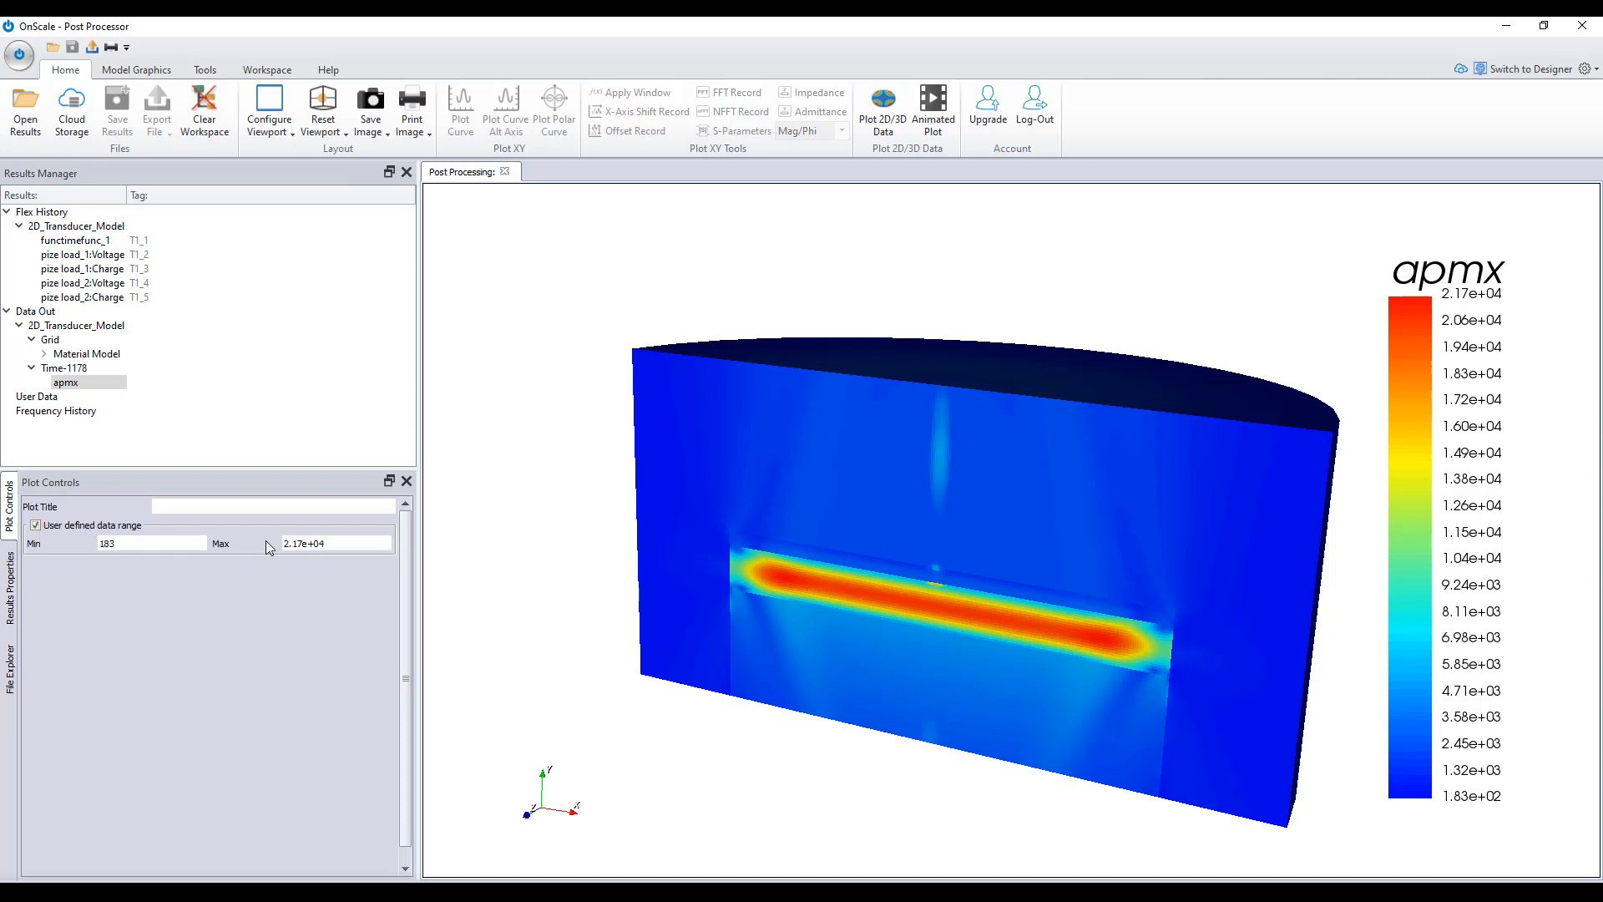
pyautogui.moveTo(299, 544); pyautogui.dragTo(280, 543)
pyautogui.write('1')
pyautogui.press('Return')
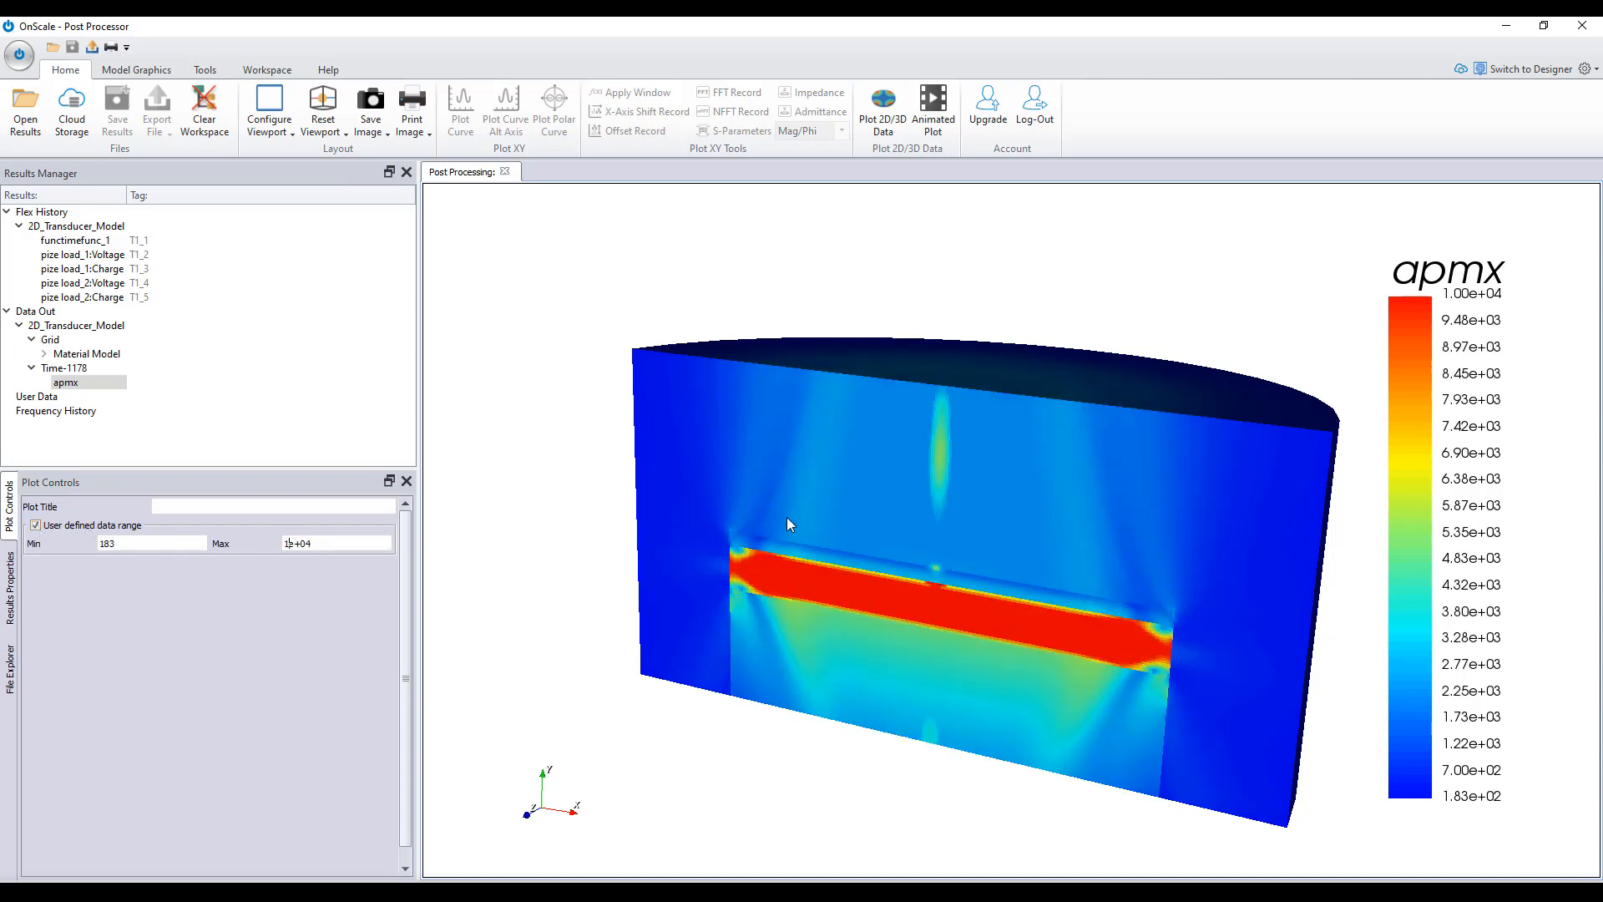
pyautogui.moveTo(787, 518); pyautogui.dragTo(789, 566)
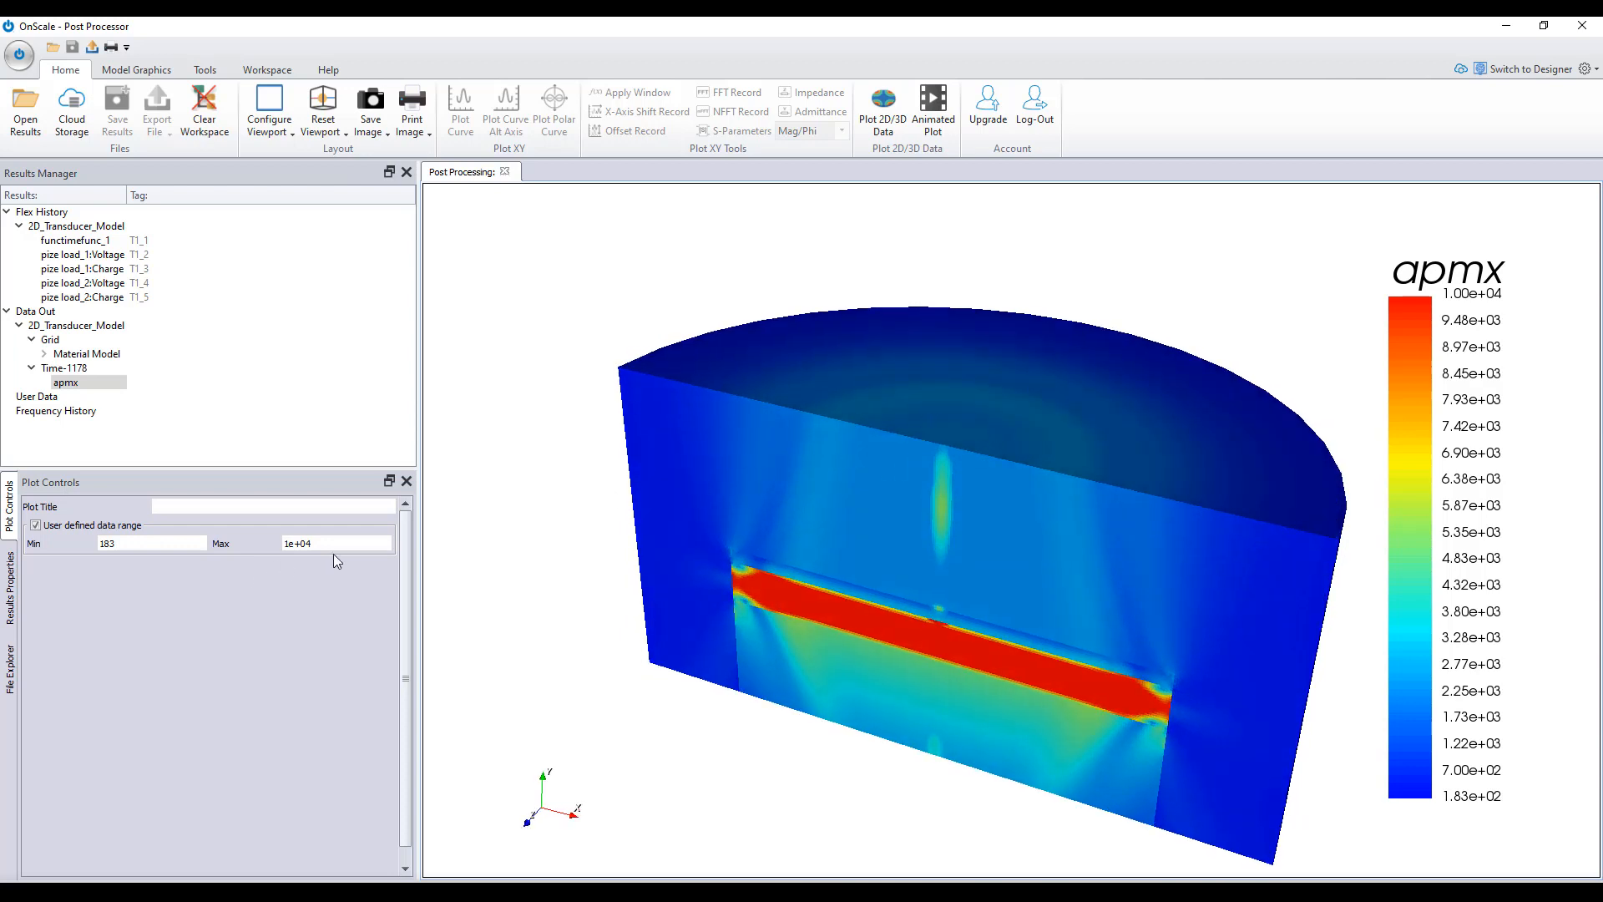
# - Set the maximum of the apmx plot's data range to 7e+03
pyautogui.write('3')
pyautogui.press('Return')
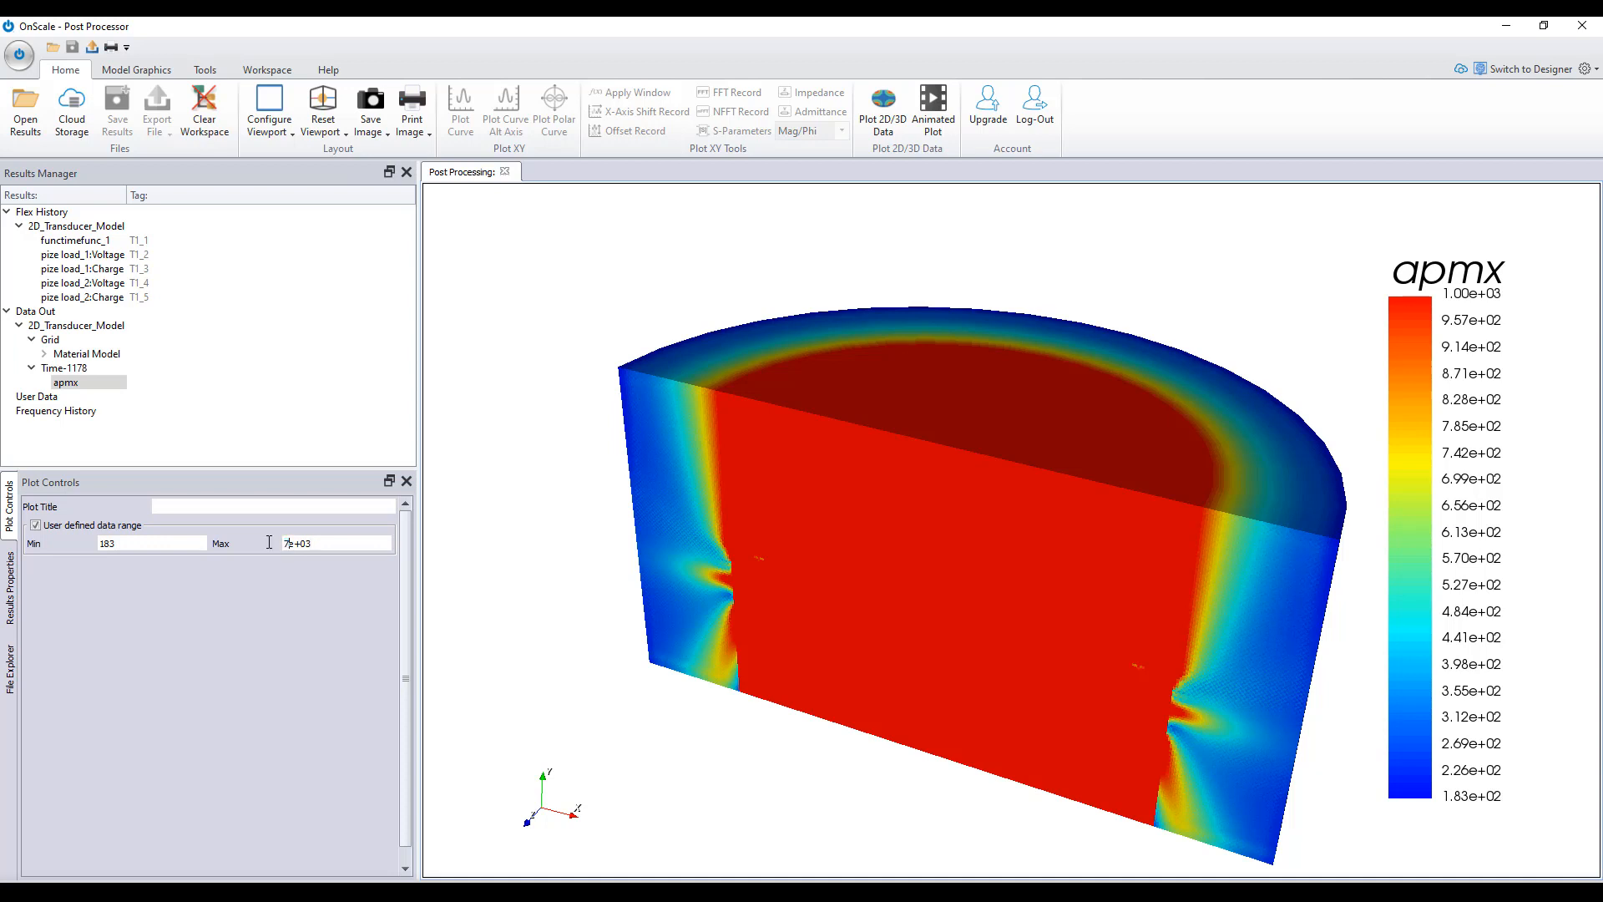
pyautogui.press('Return')
pyautogui.moveTo(937, 456); pyautogui.dragTo(501, 332)
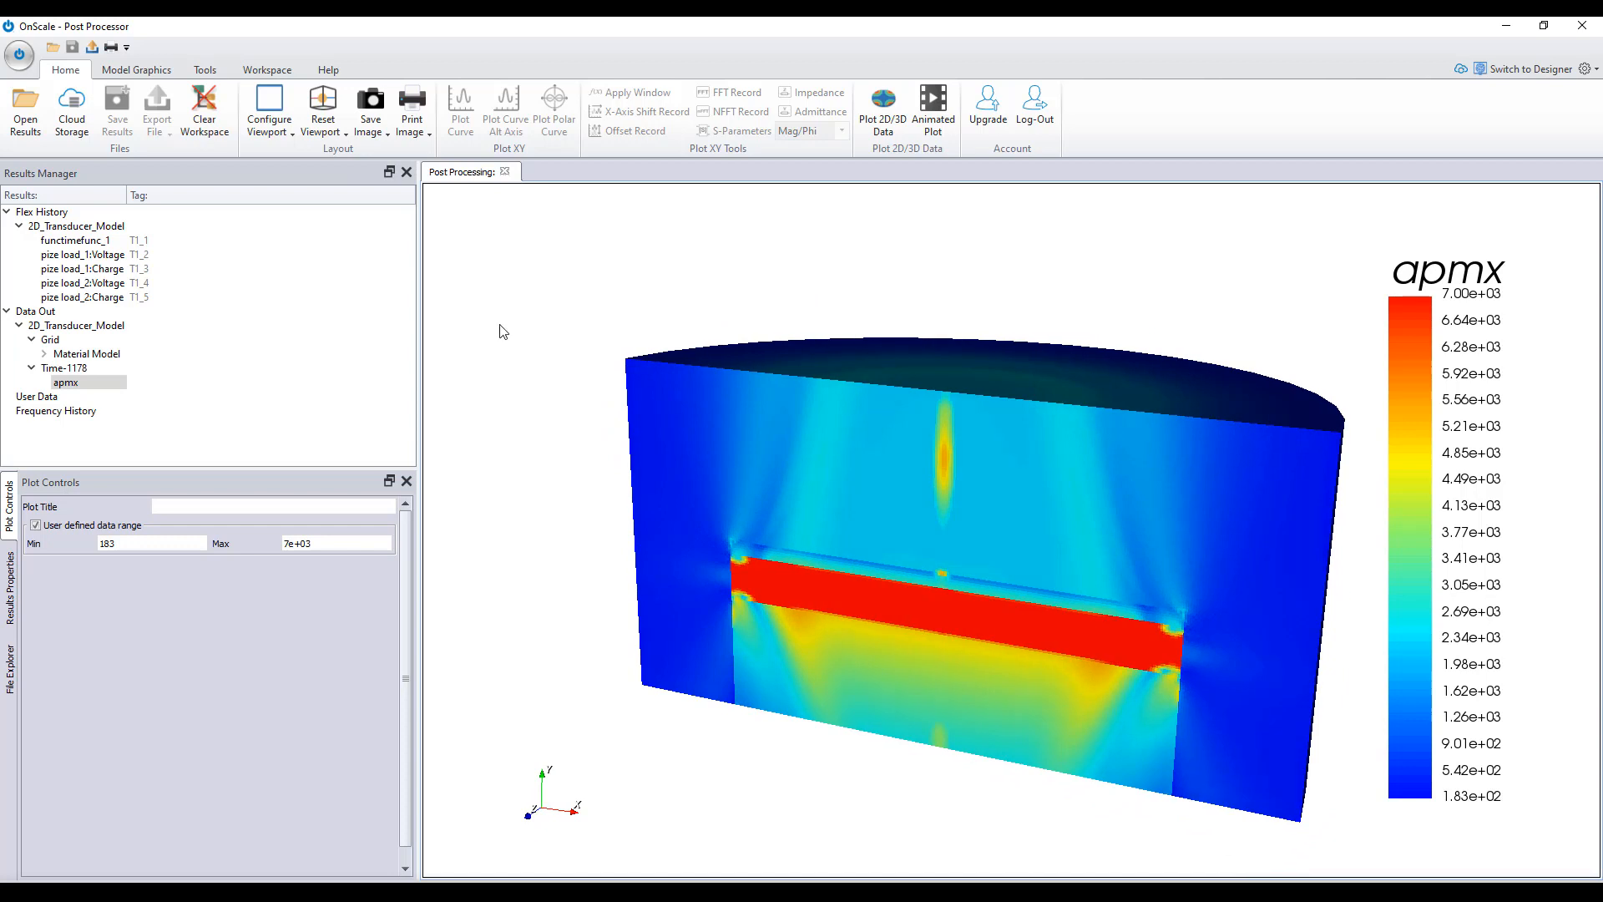
# - Clear the apmx plot from the viewport and plot the pize load_1:Charge time history
pyautogui.click(330, 121)
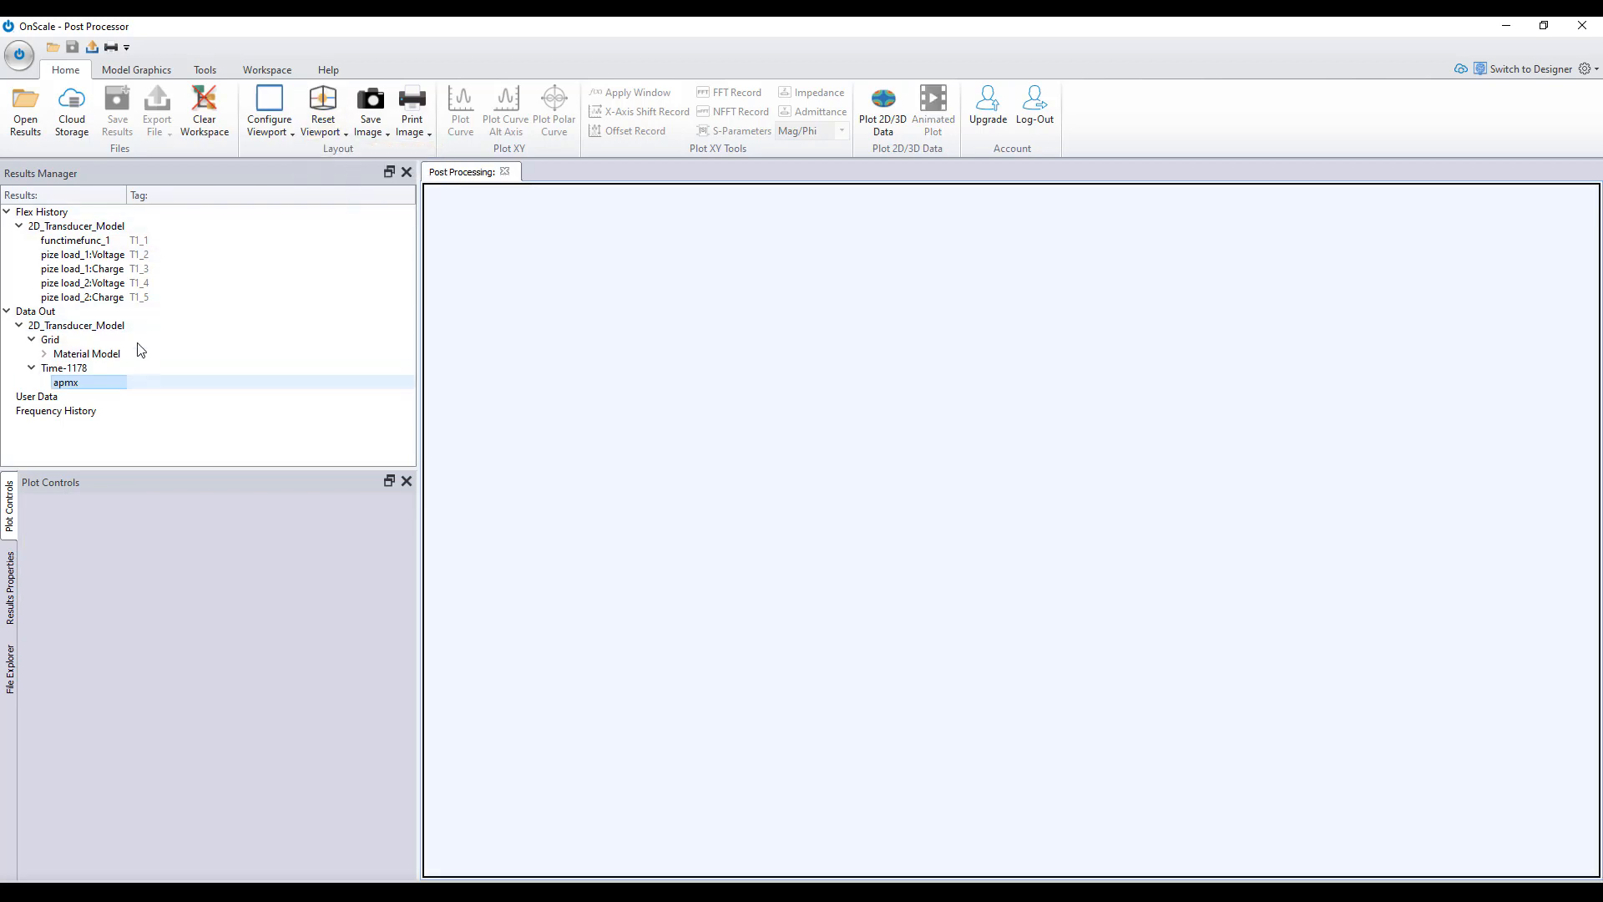
pyautogui.click(58, 272)
pyautogui.doubleClick(59, 272)
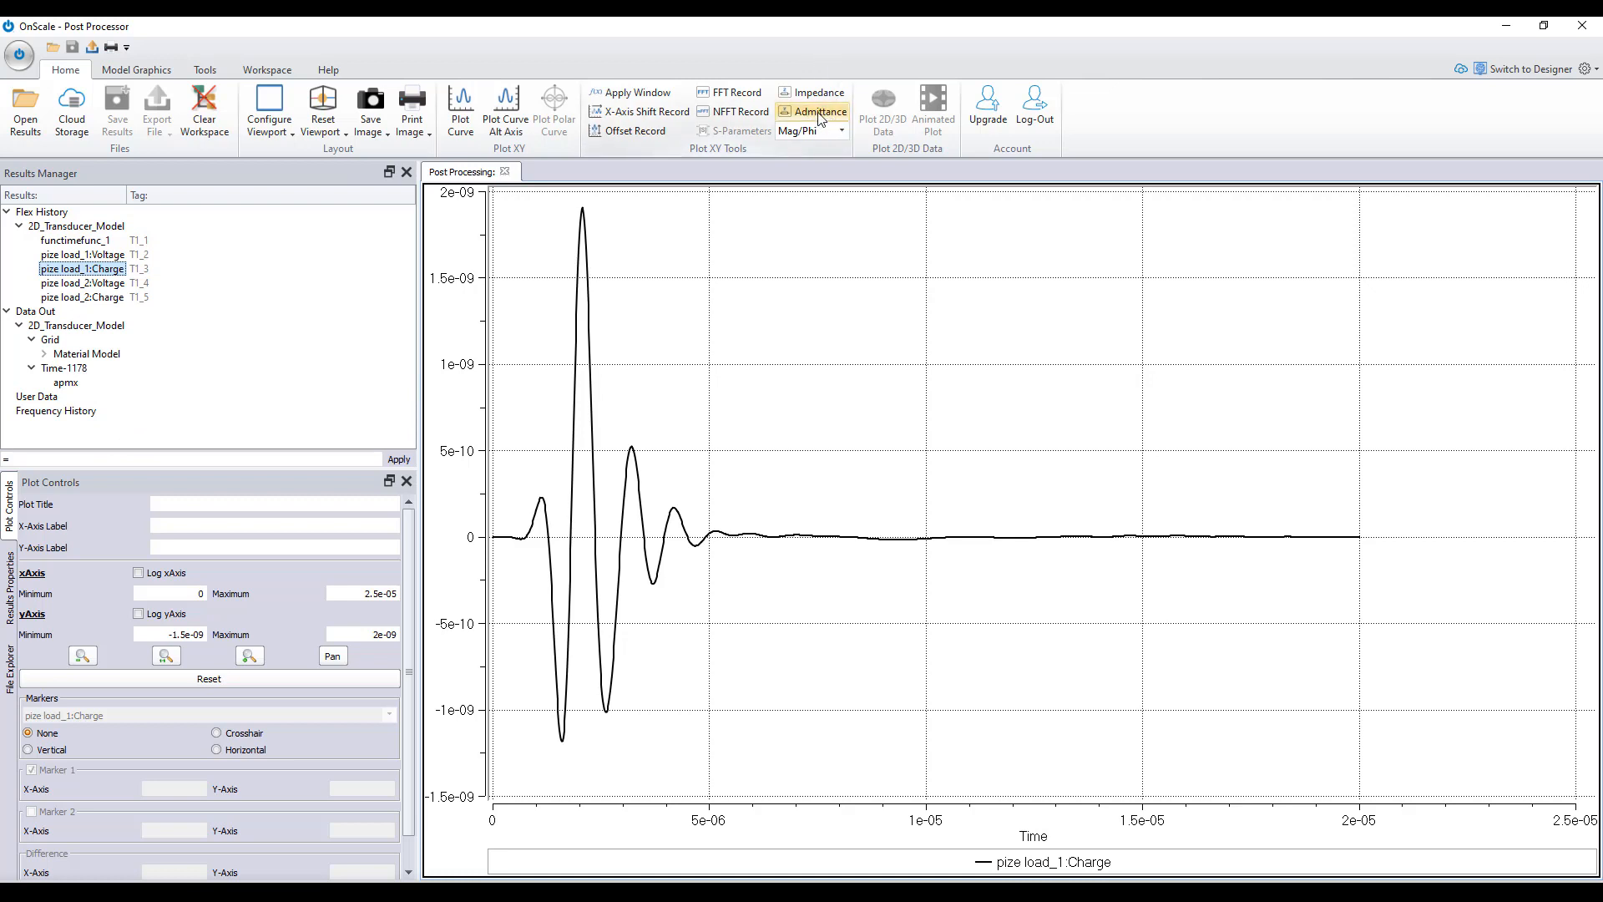
# - Calculate the admittance from the pize load_1:Charge record in Real/Imag format
pyautogui.click(843, 130)
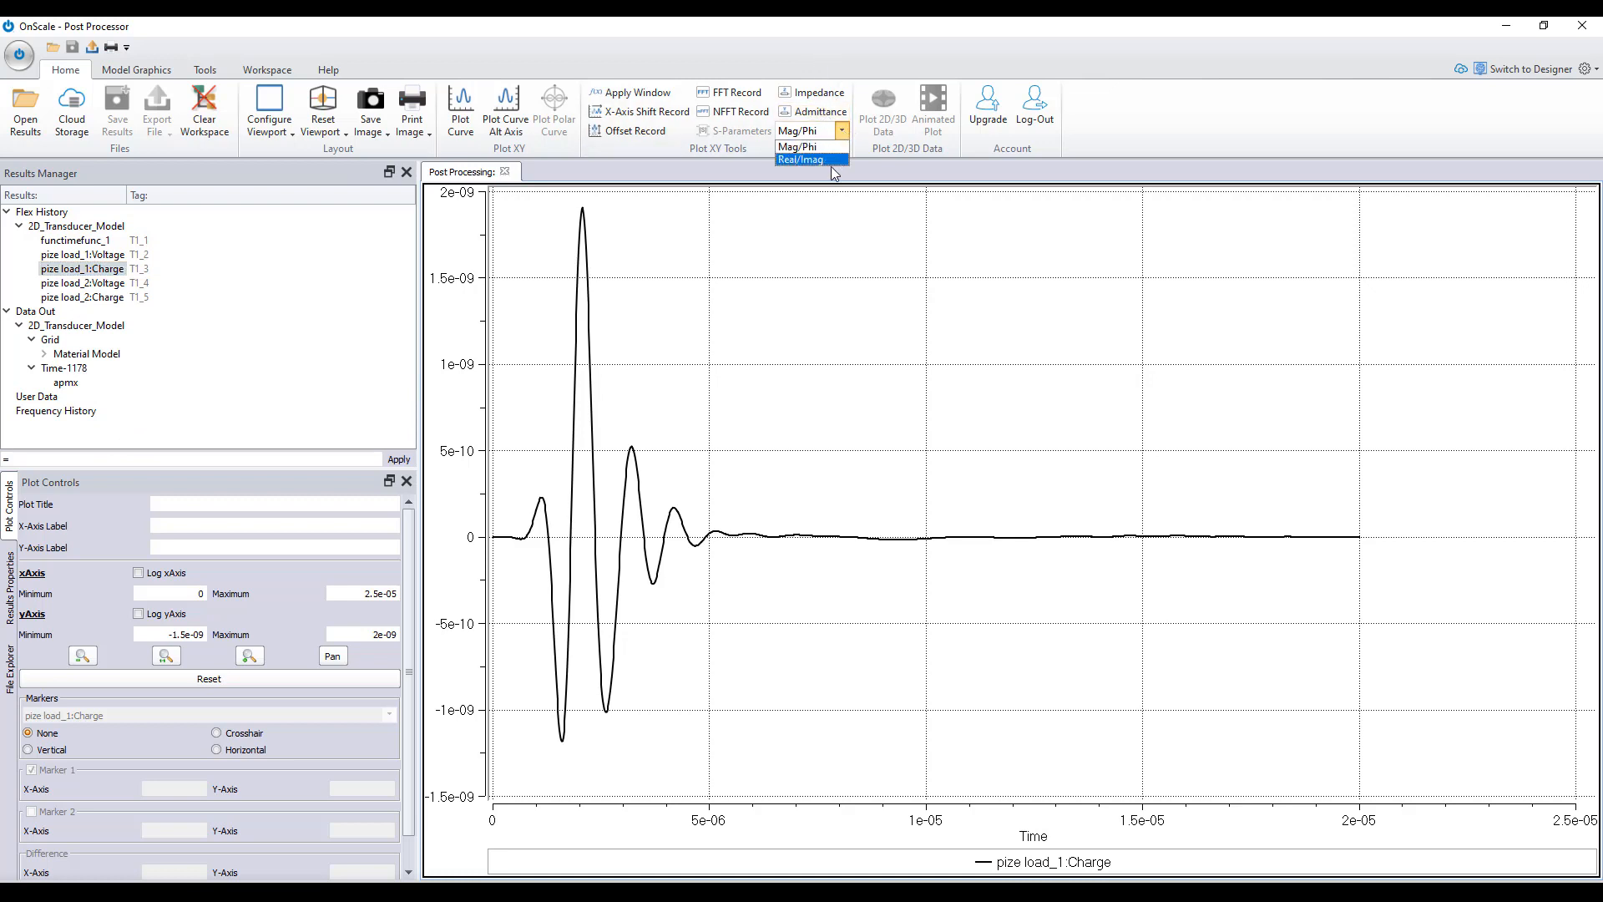
pyautogui.click(802, 159)
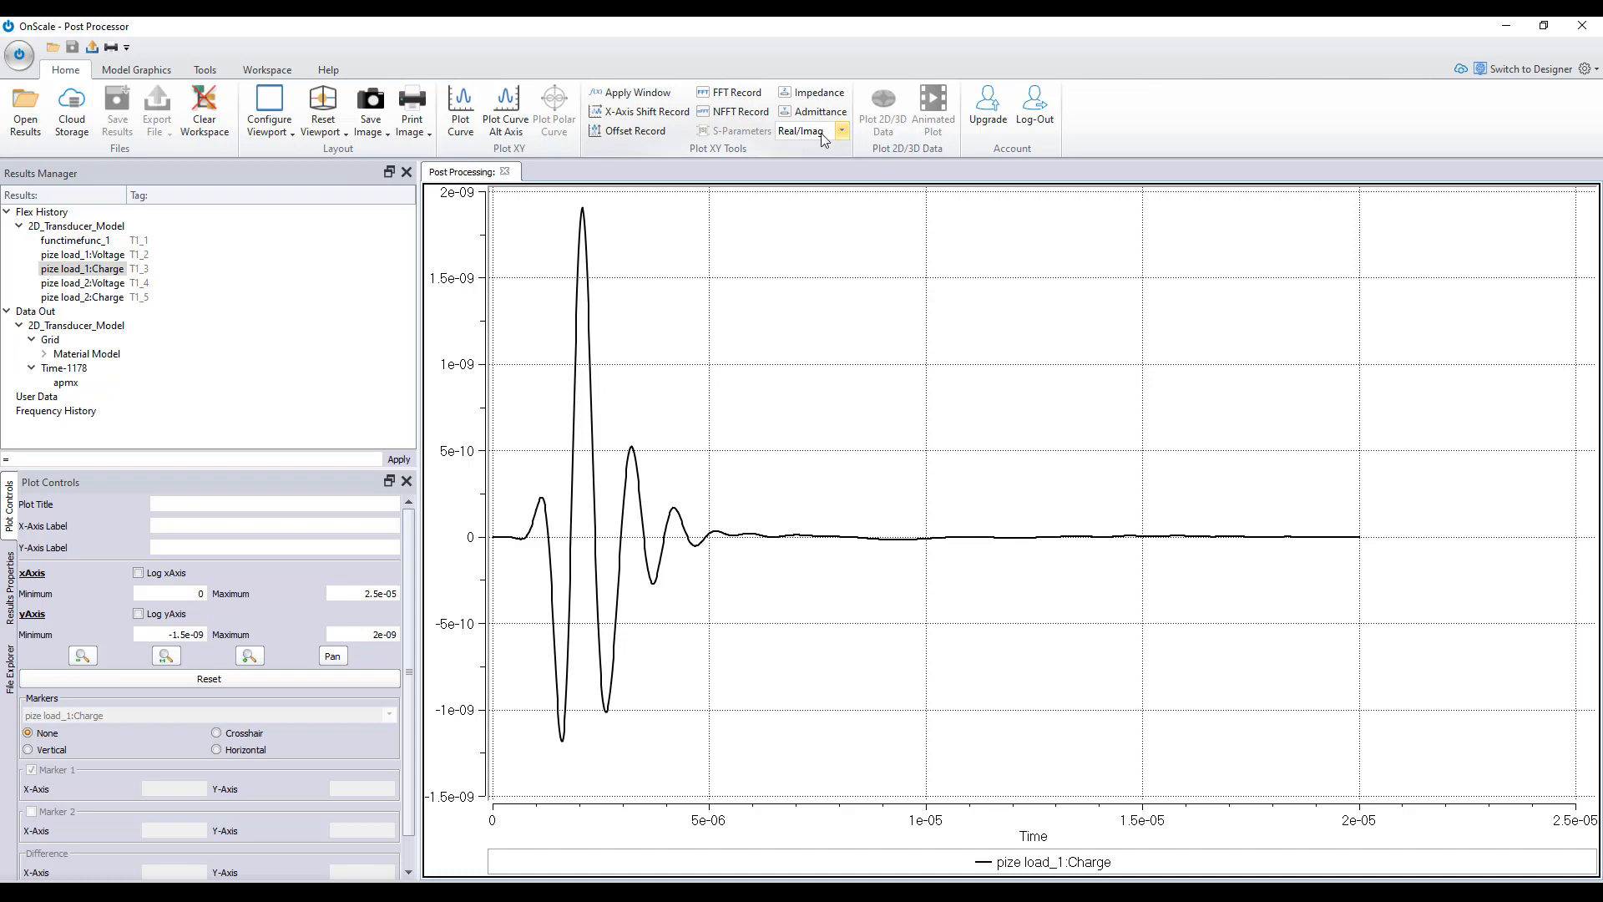
pyautogui.click(814, 115)
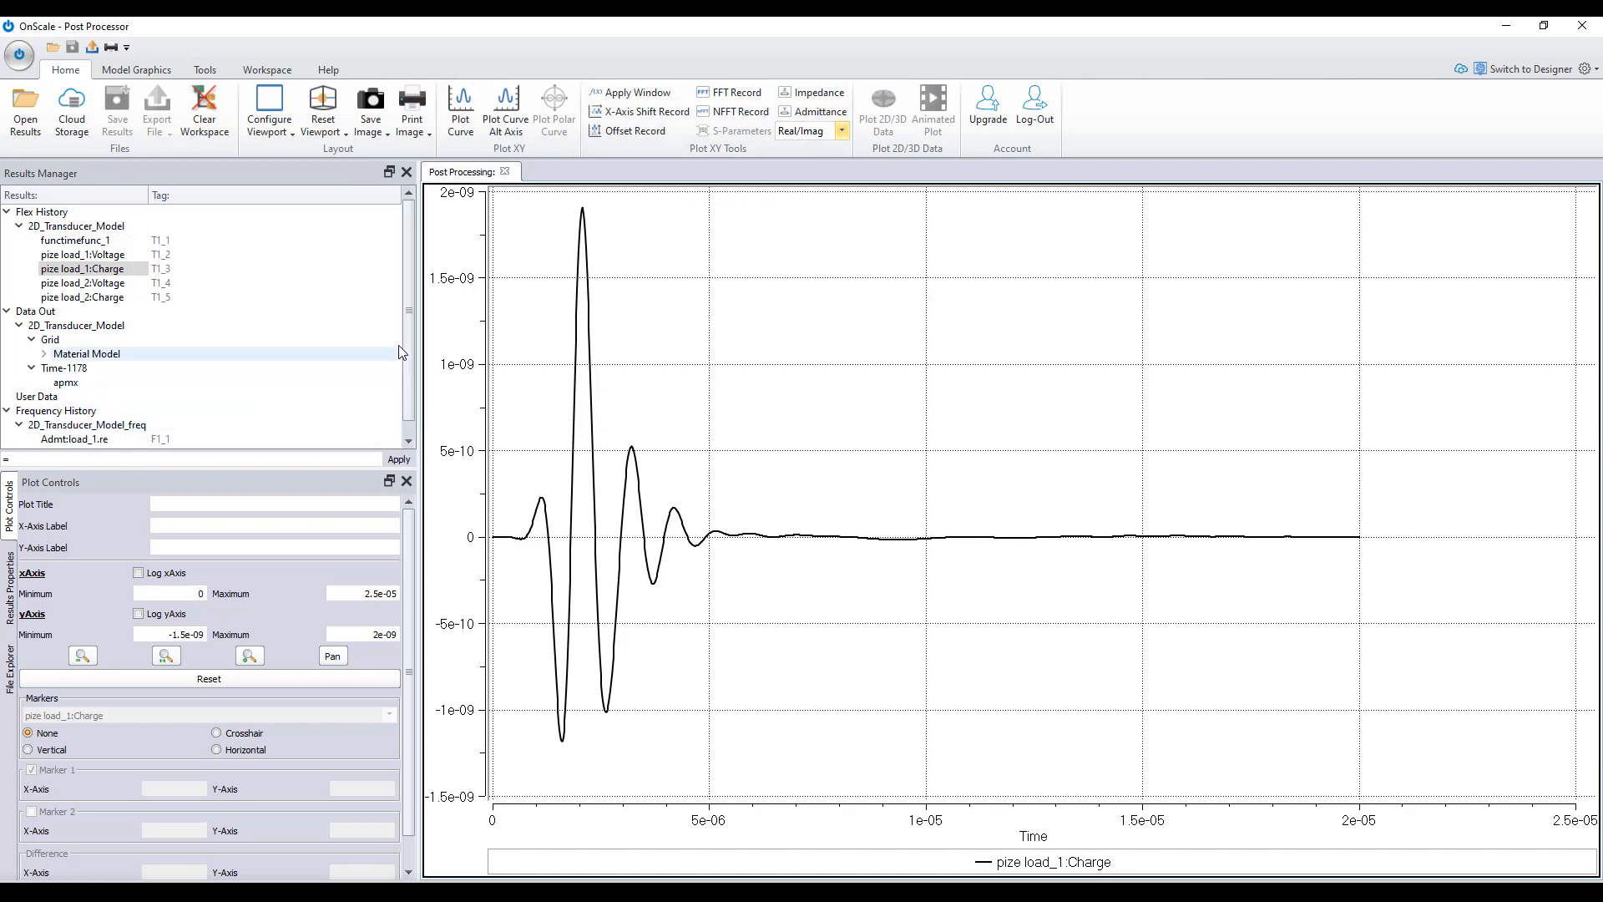
pyautogui.scroll(-1, 110, 436)
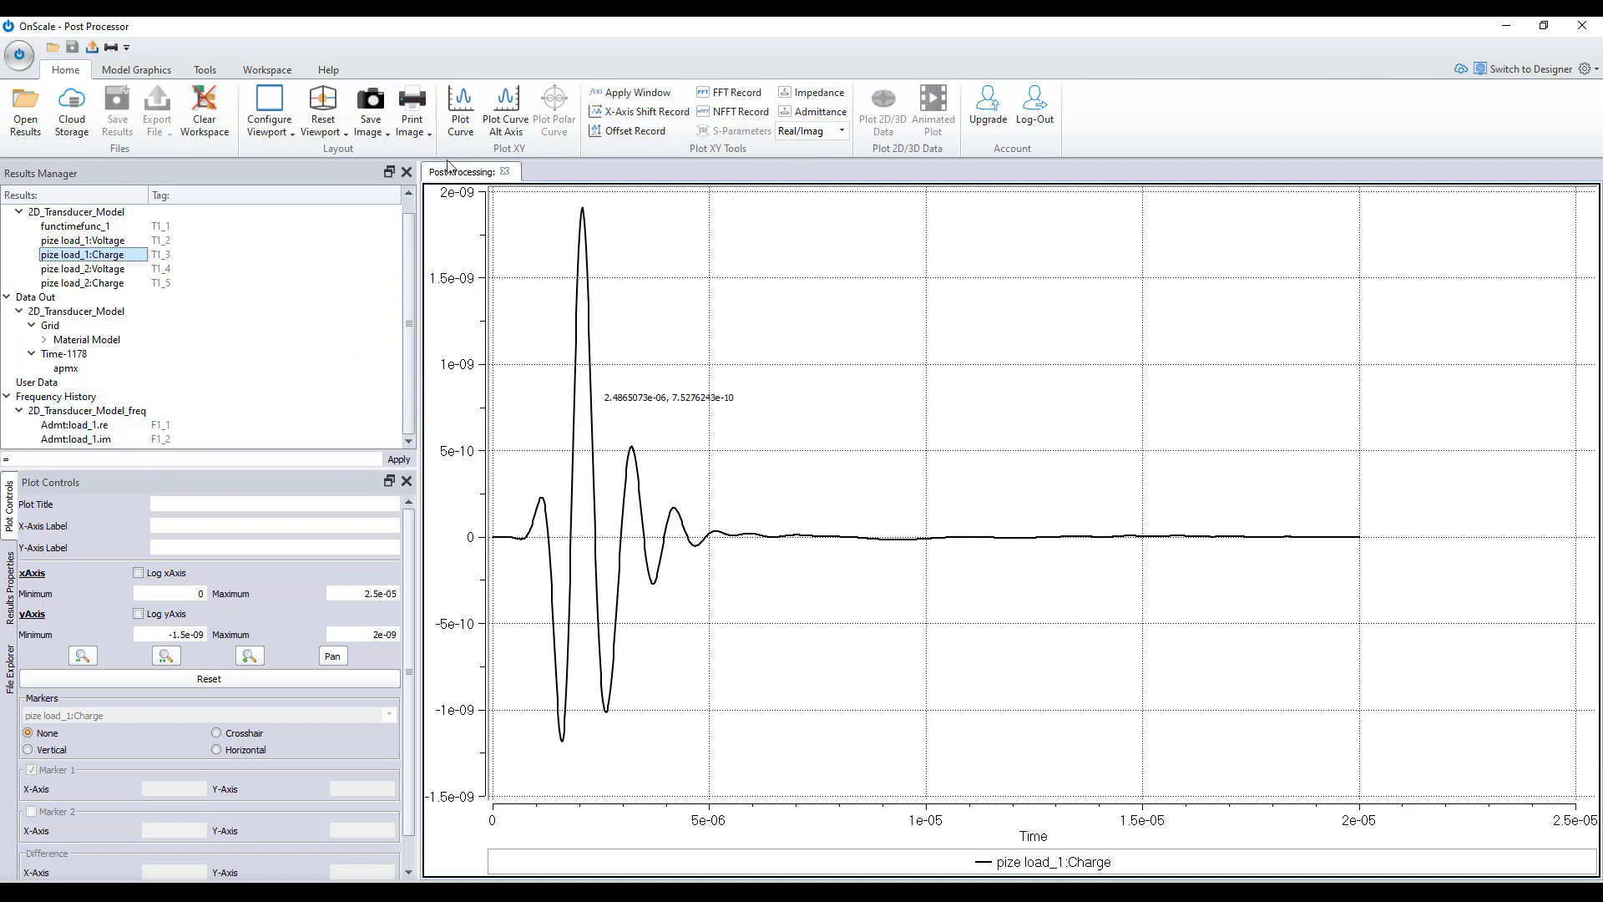
# - Reset all viewports and plot the real admittance Admt:load_1.re, examining its first peak in the range below about 2 MHz
pyautogui.click(325, 134)
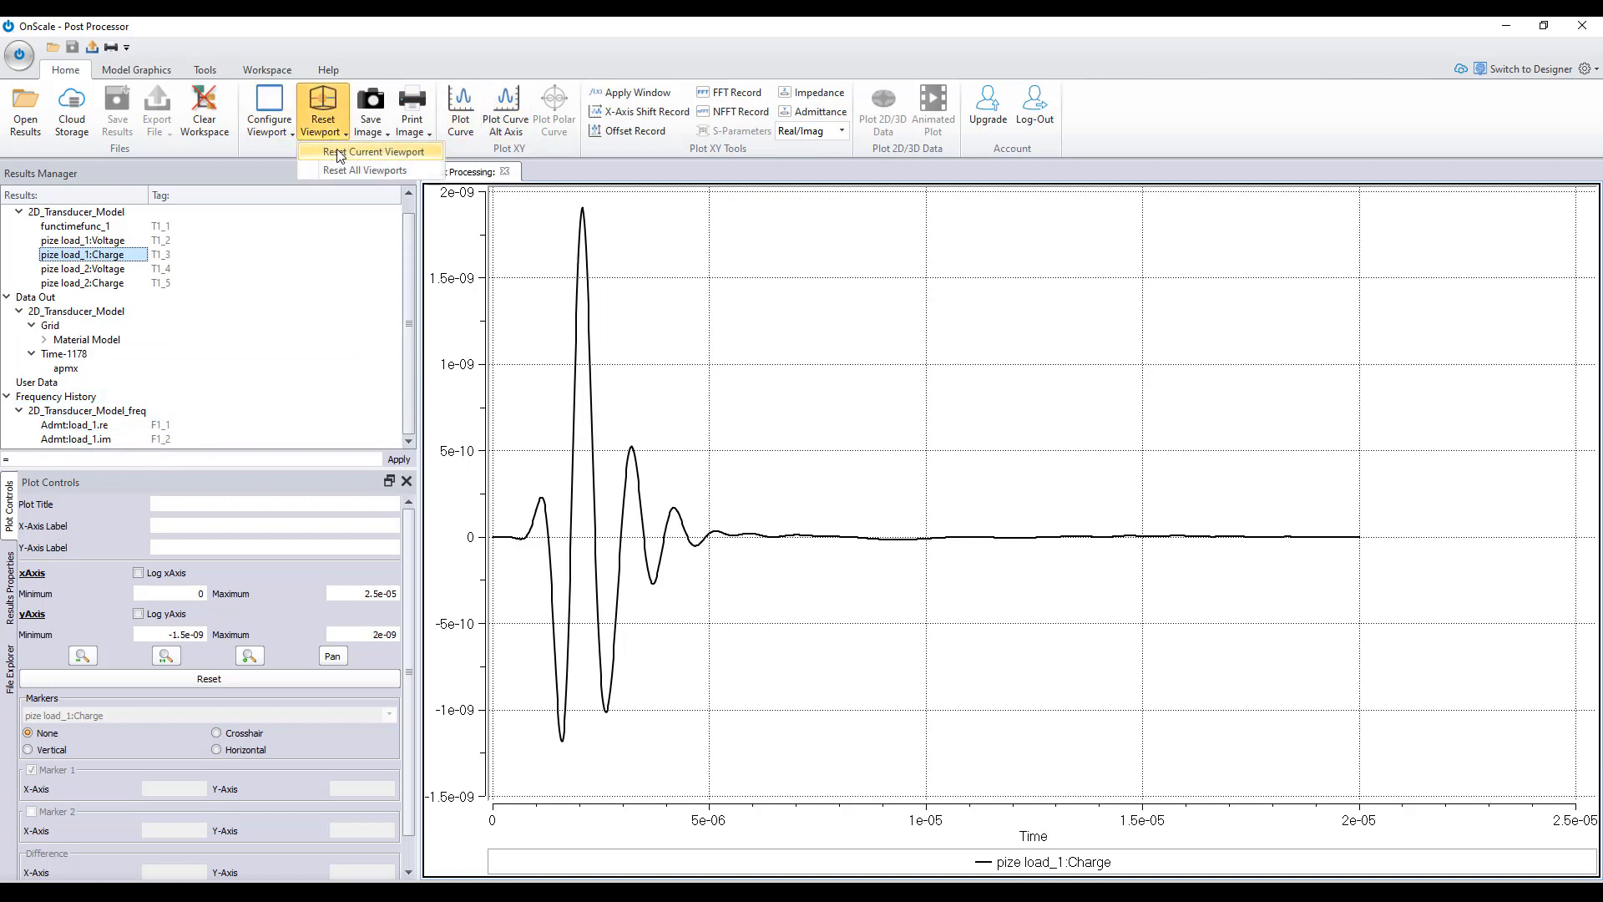
pyautogui.click(359, 170)
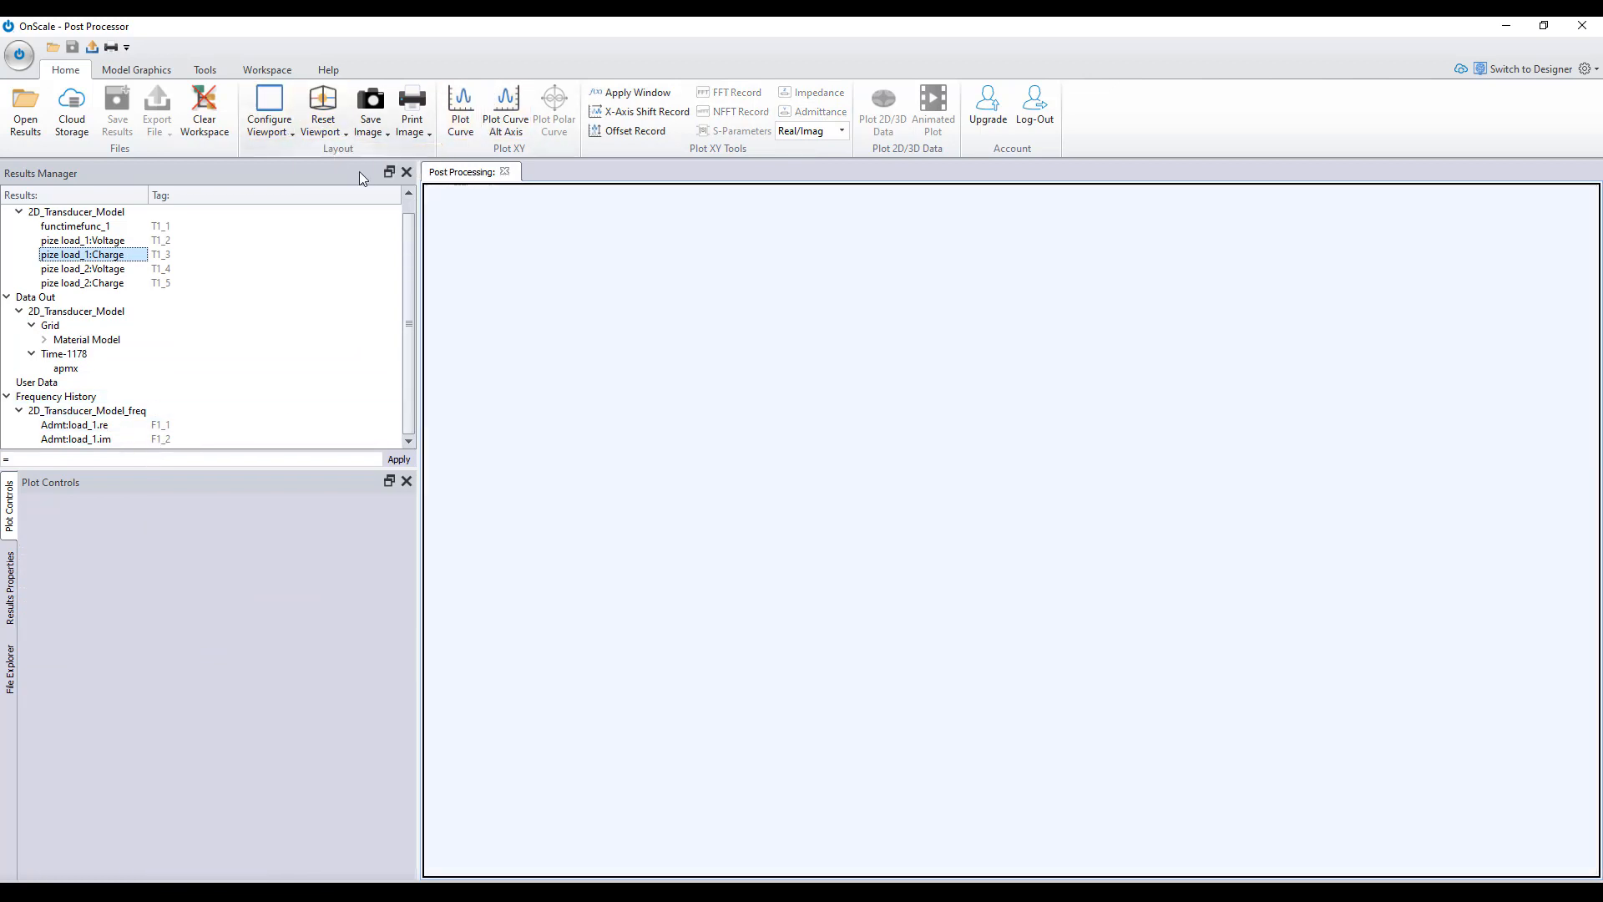
pyautogui.doubleClick(81, 427)
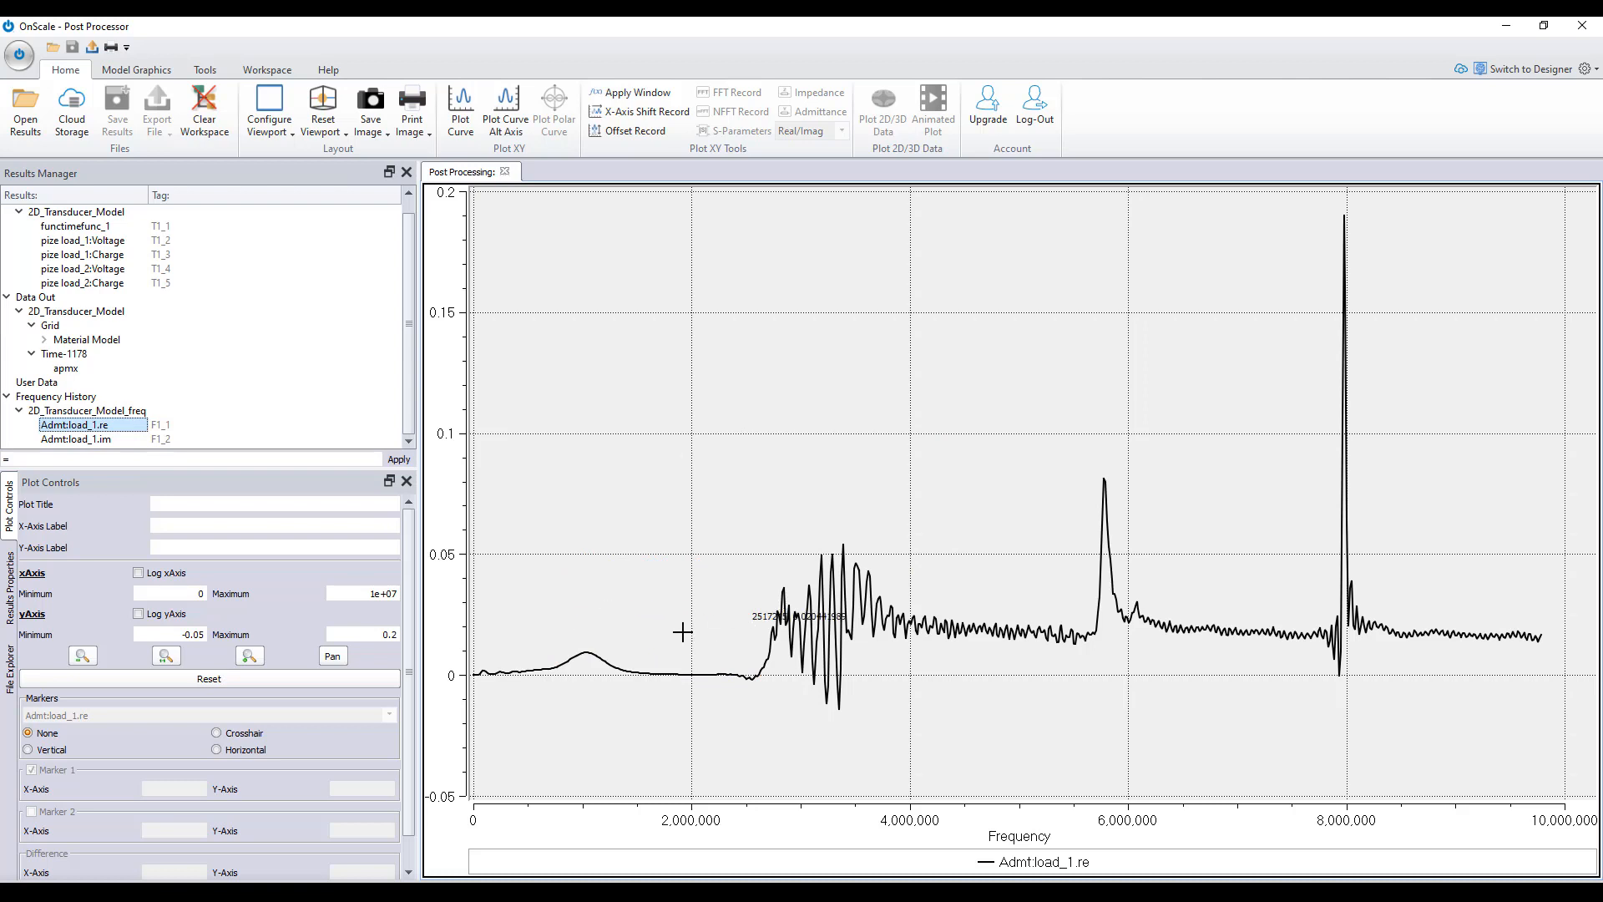
pyautogui.moveTo(696, 567); pyautogui.dragTo(472, 725)
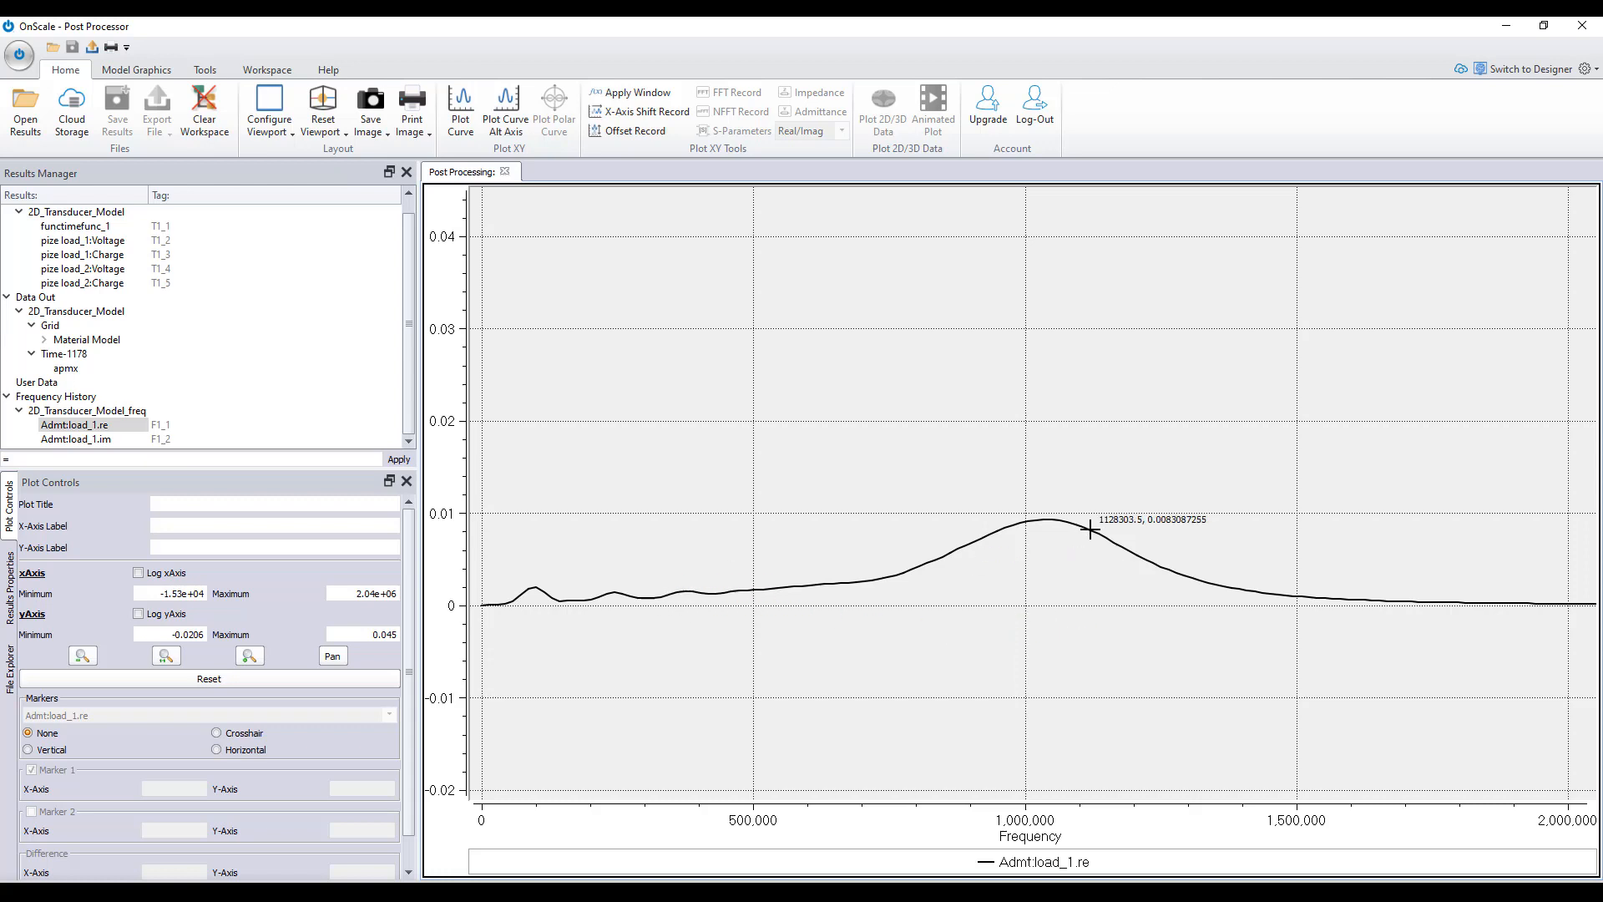
pyautogui.rightClick(1314, 487)
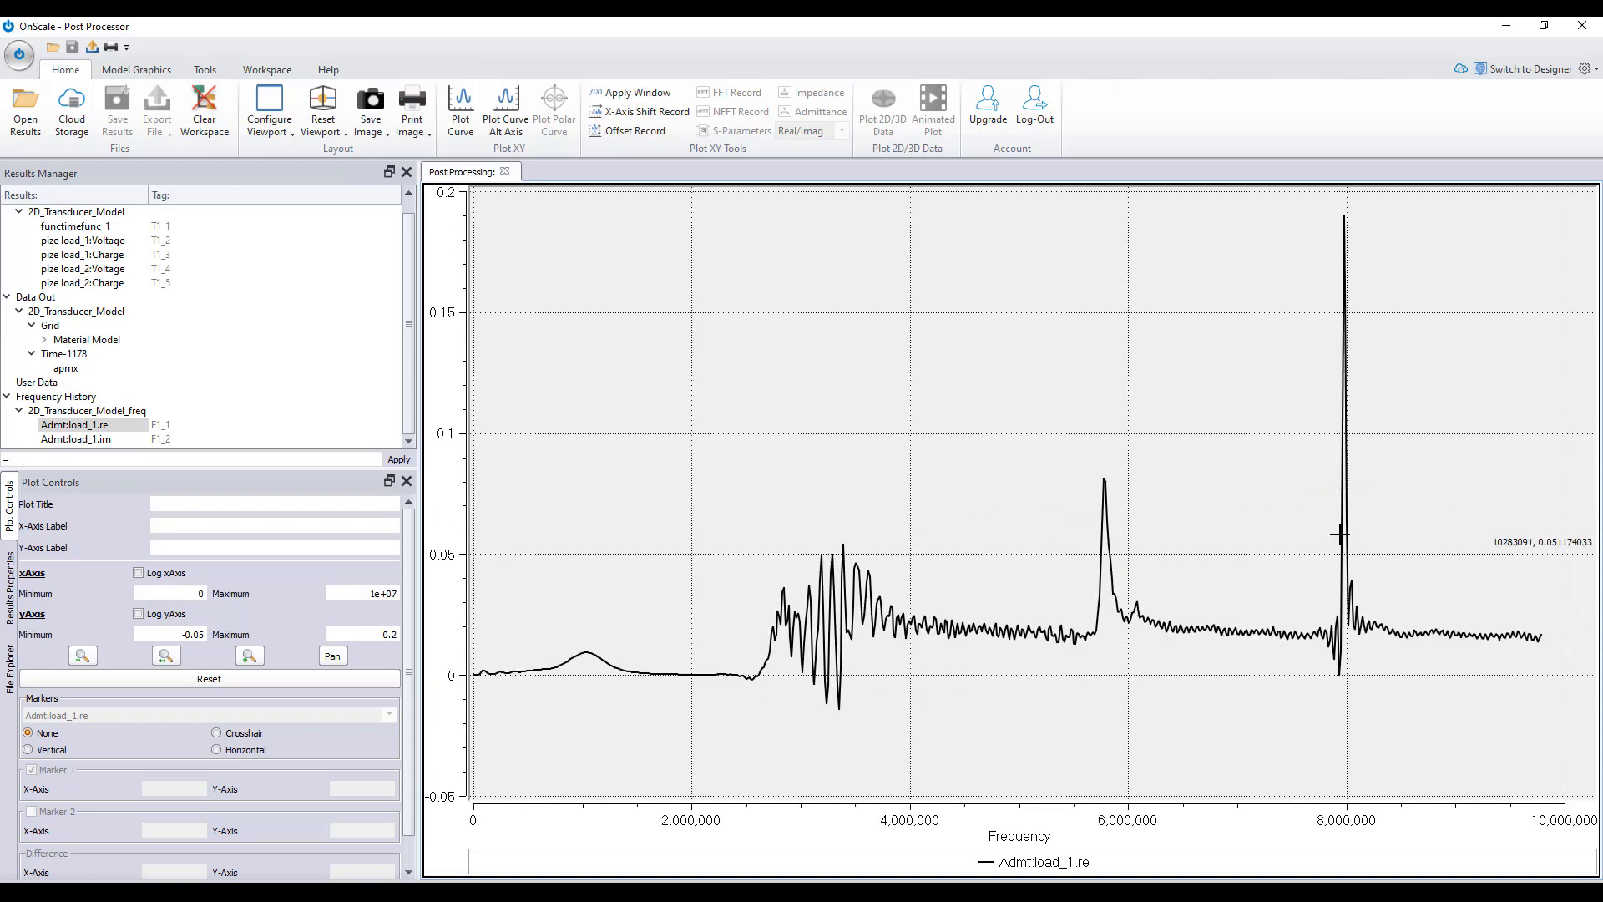
pyautogui.moveTo(707, 584); pyautogui.dragTo(468, 735)
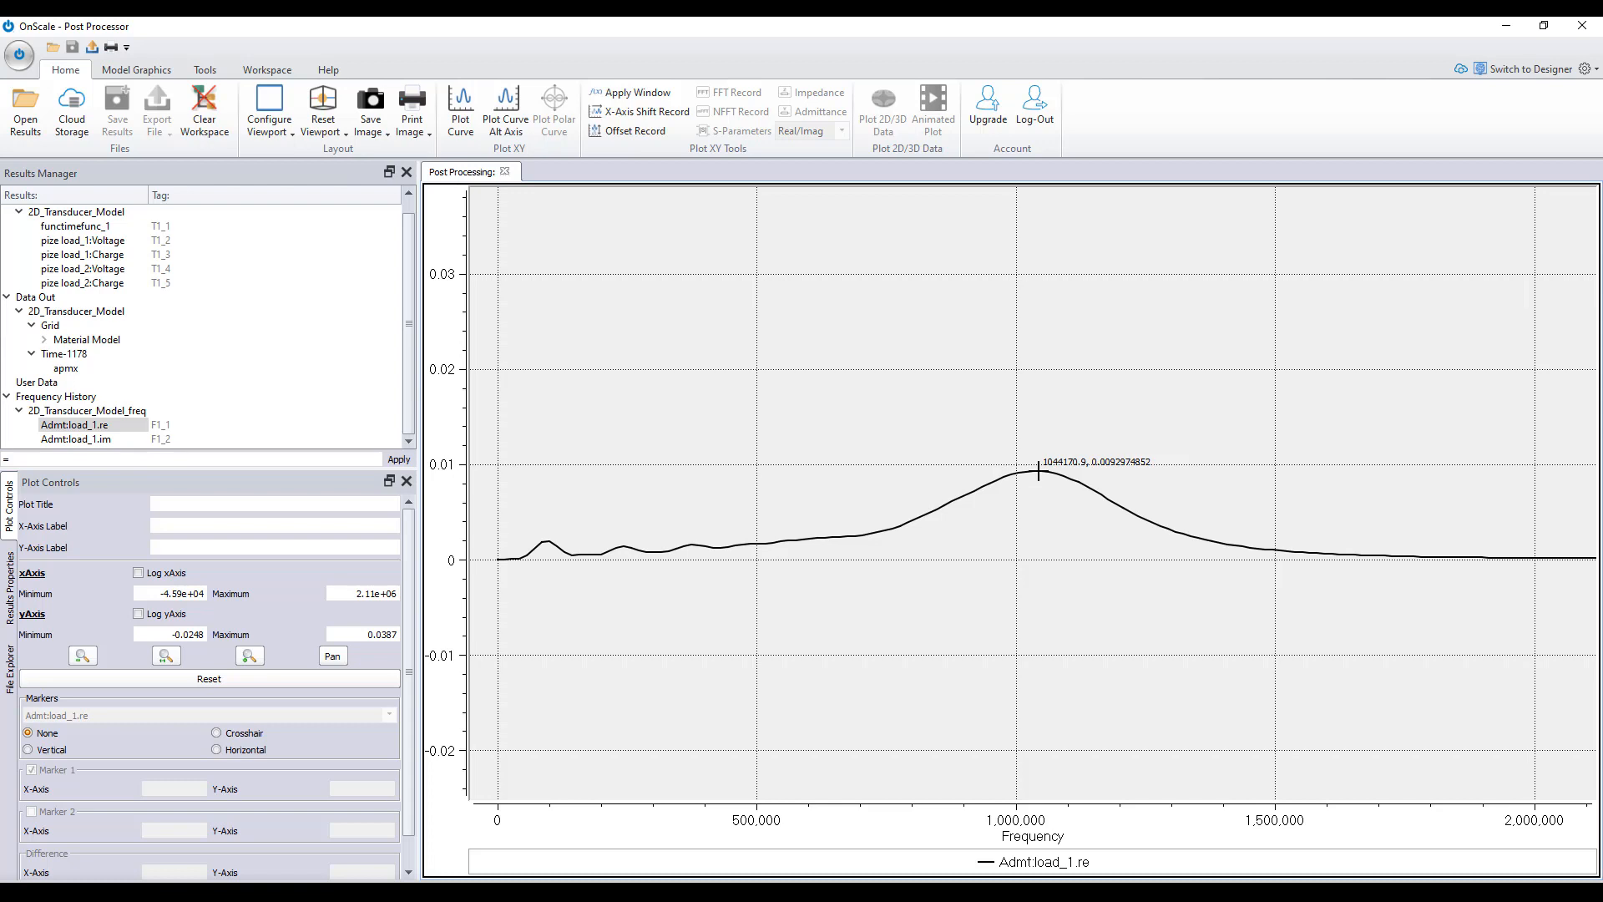
# - Open the Extrapolation Toolkit and display its model import settings
pyautogui.click(136, 70)
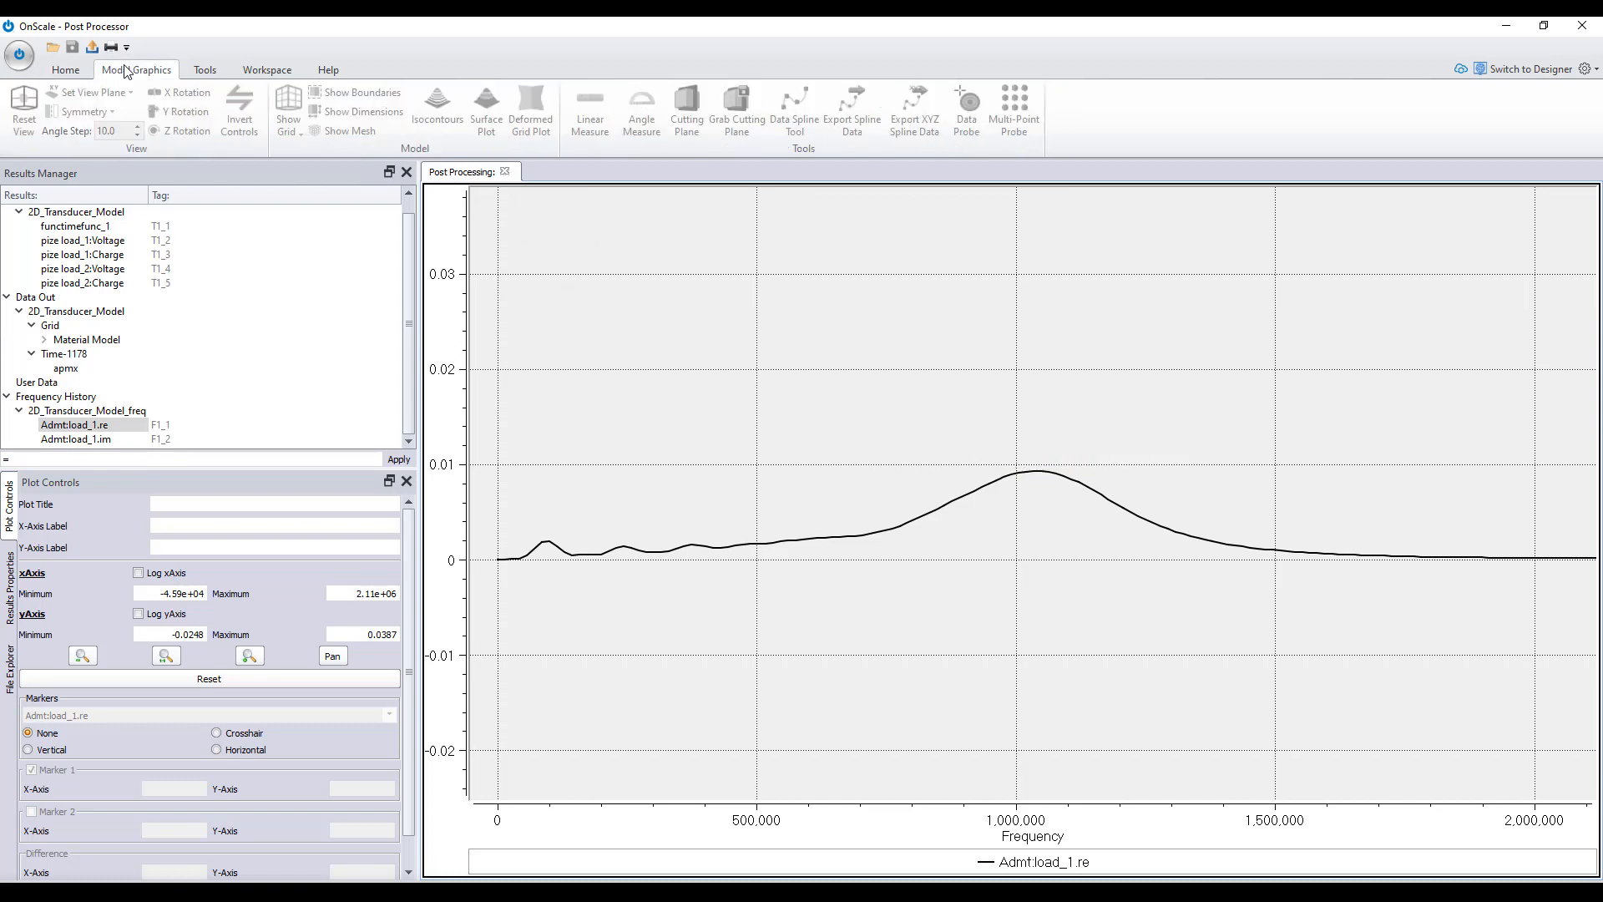
pyautogui.click(210, 74)
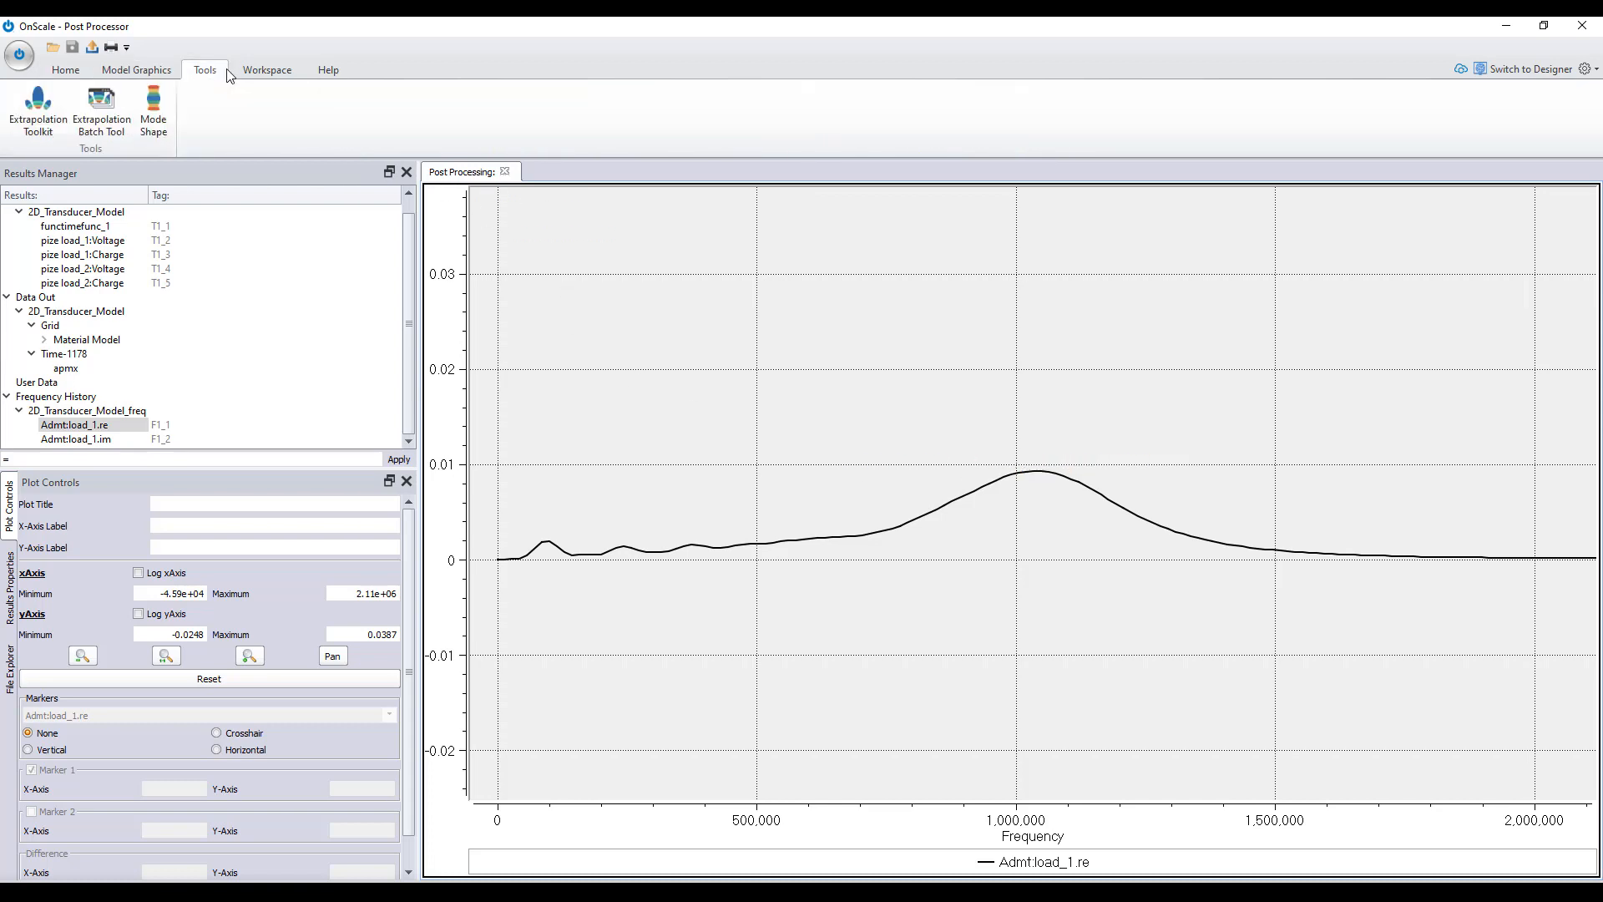
pyautogui.click(46, 115)
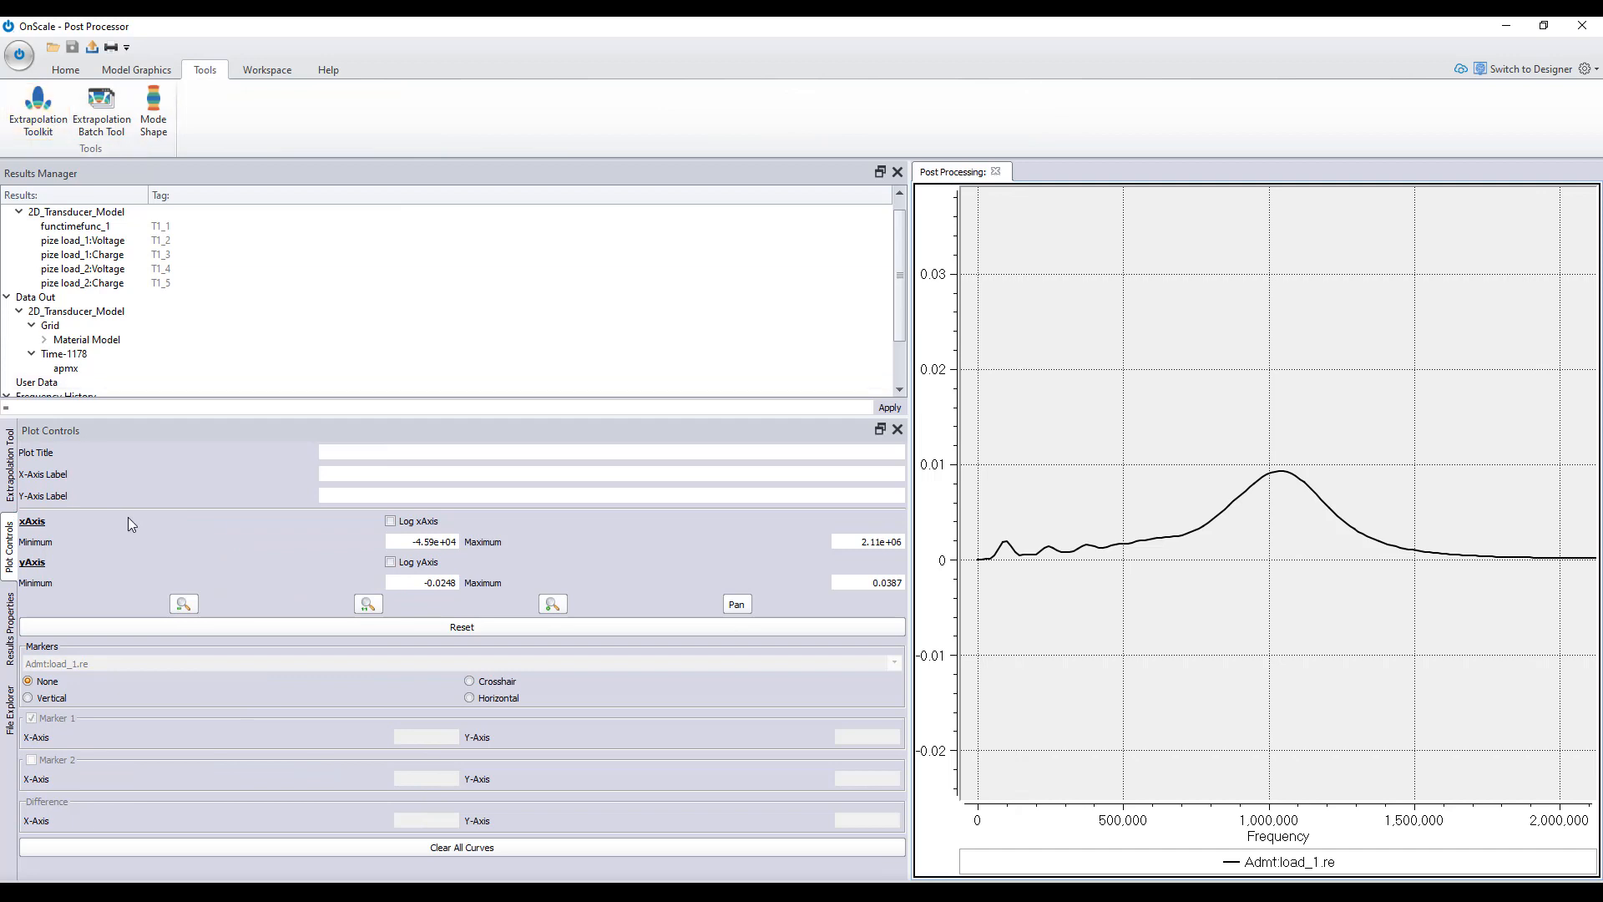
pyautogui.click(10, 472)
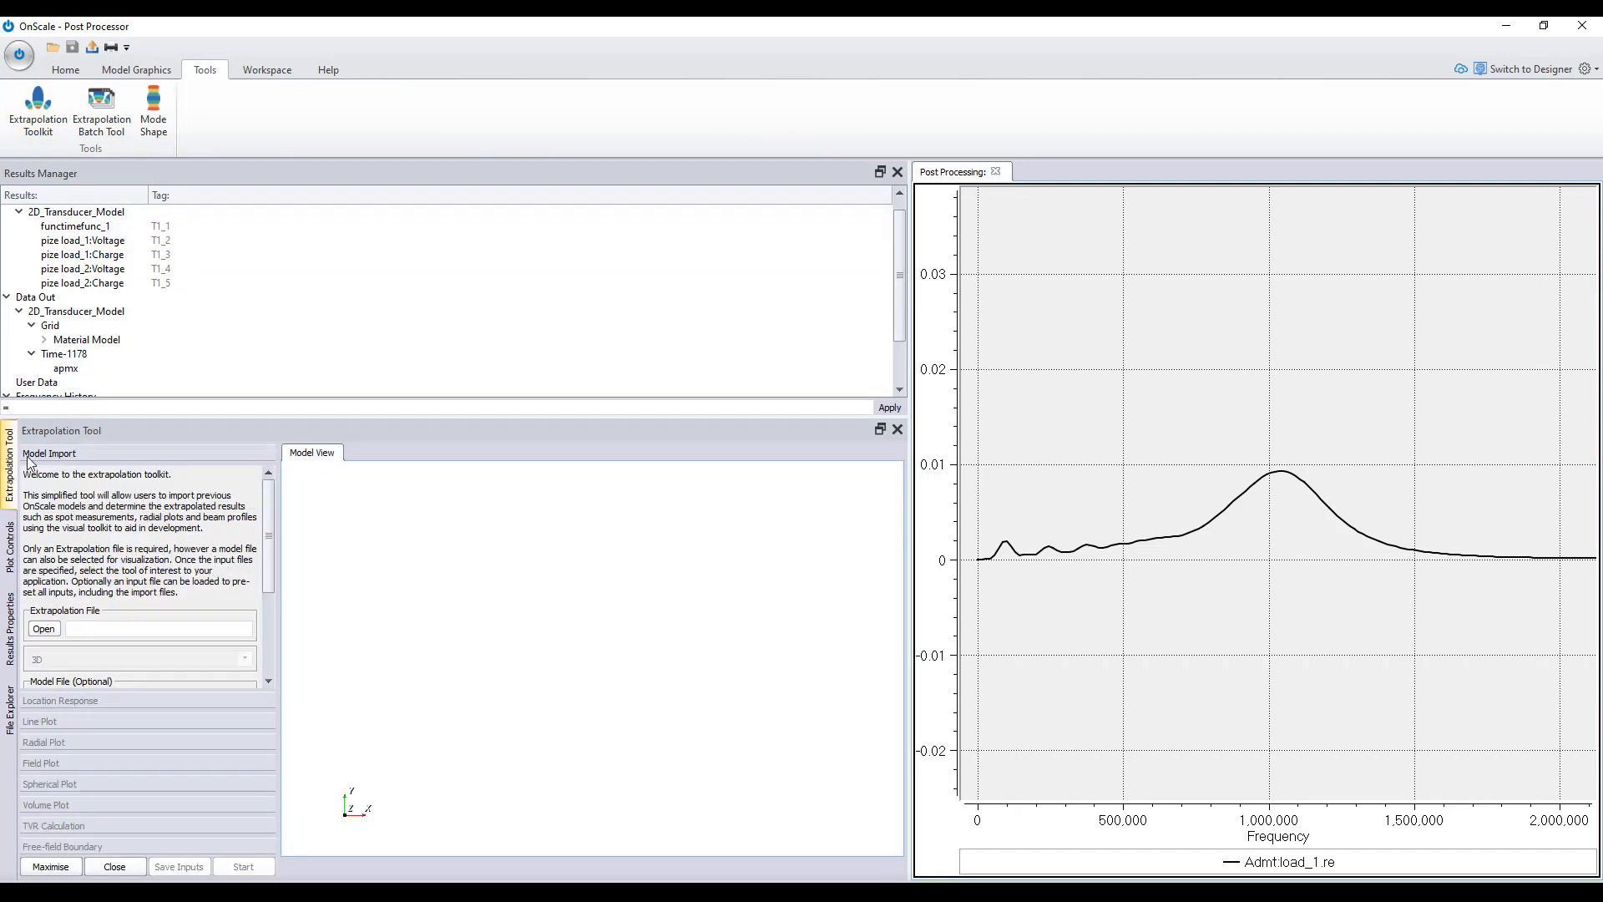
# - Detach the Extrapolation Tool into a taller floating window over the plot area and narrow the results and plot control panels
pyautogui.click(880, 428)
pyautogui.moveTo(385, 389); pyautogui.dragTo(1030, 307)
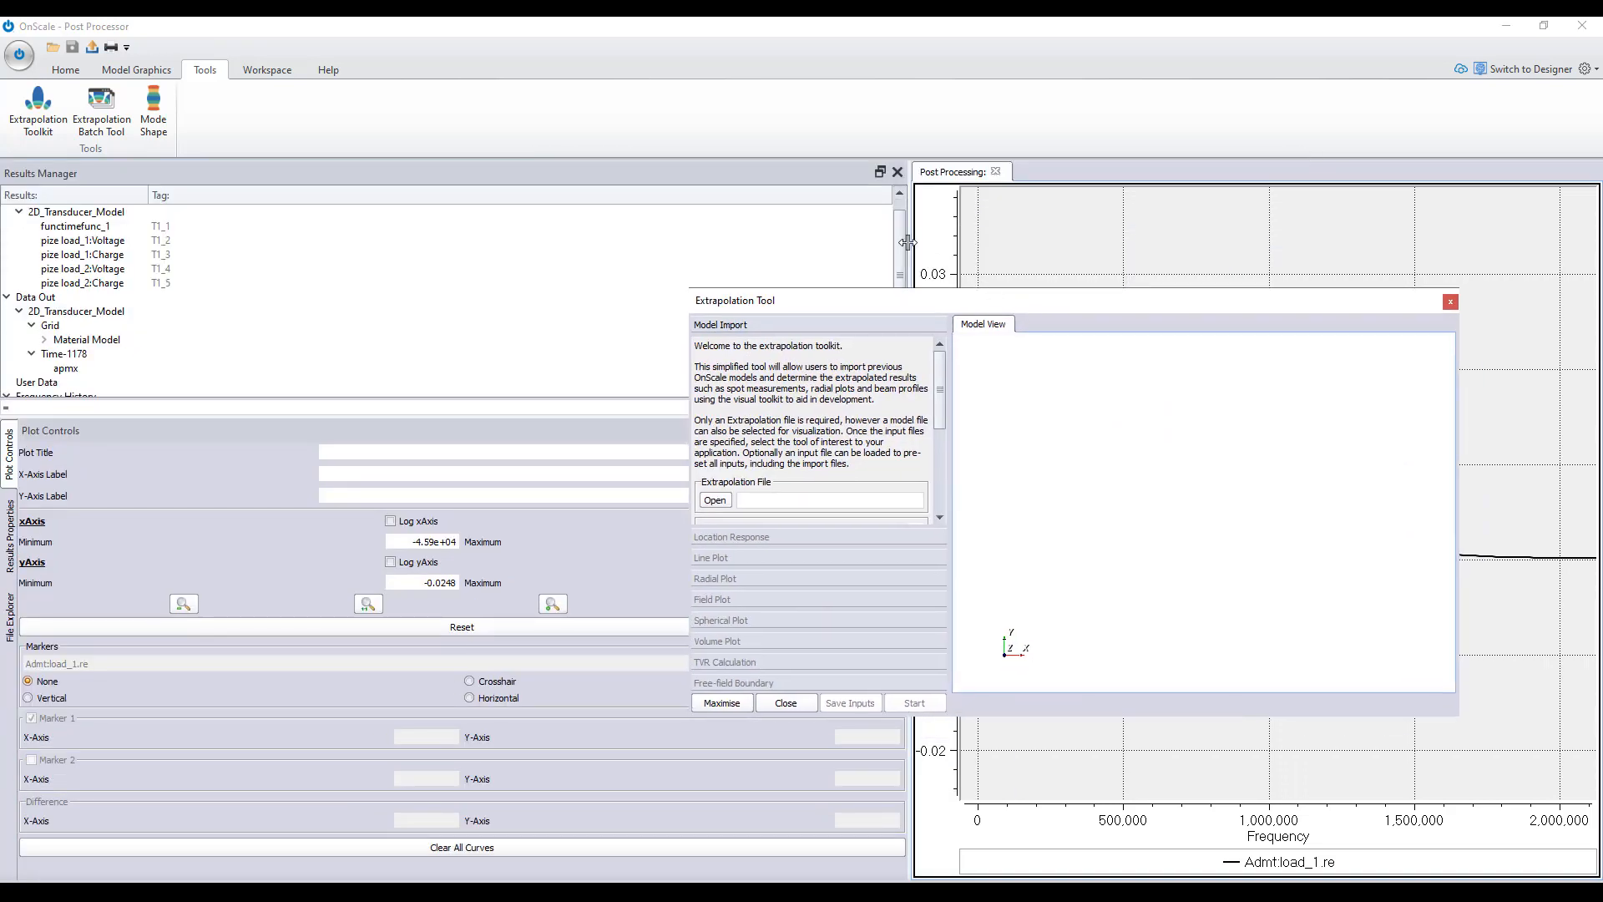
pyautogui.moveTo(909, 242); pyautogui.dragTo(429, 296)
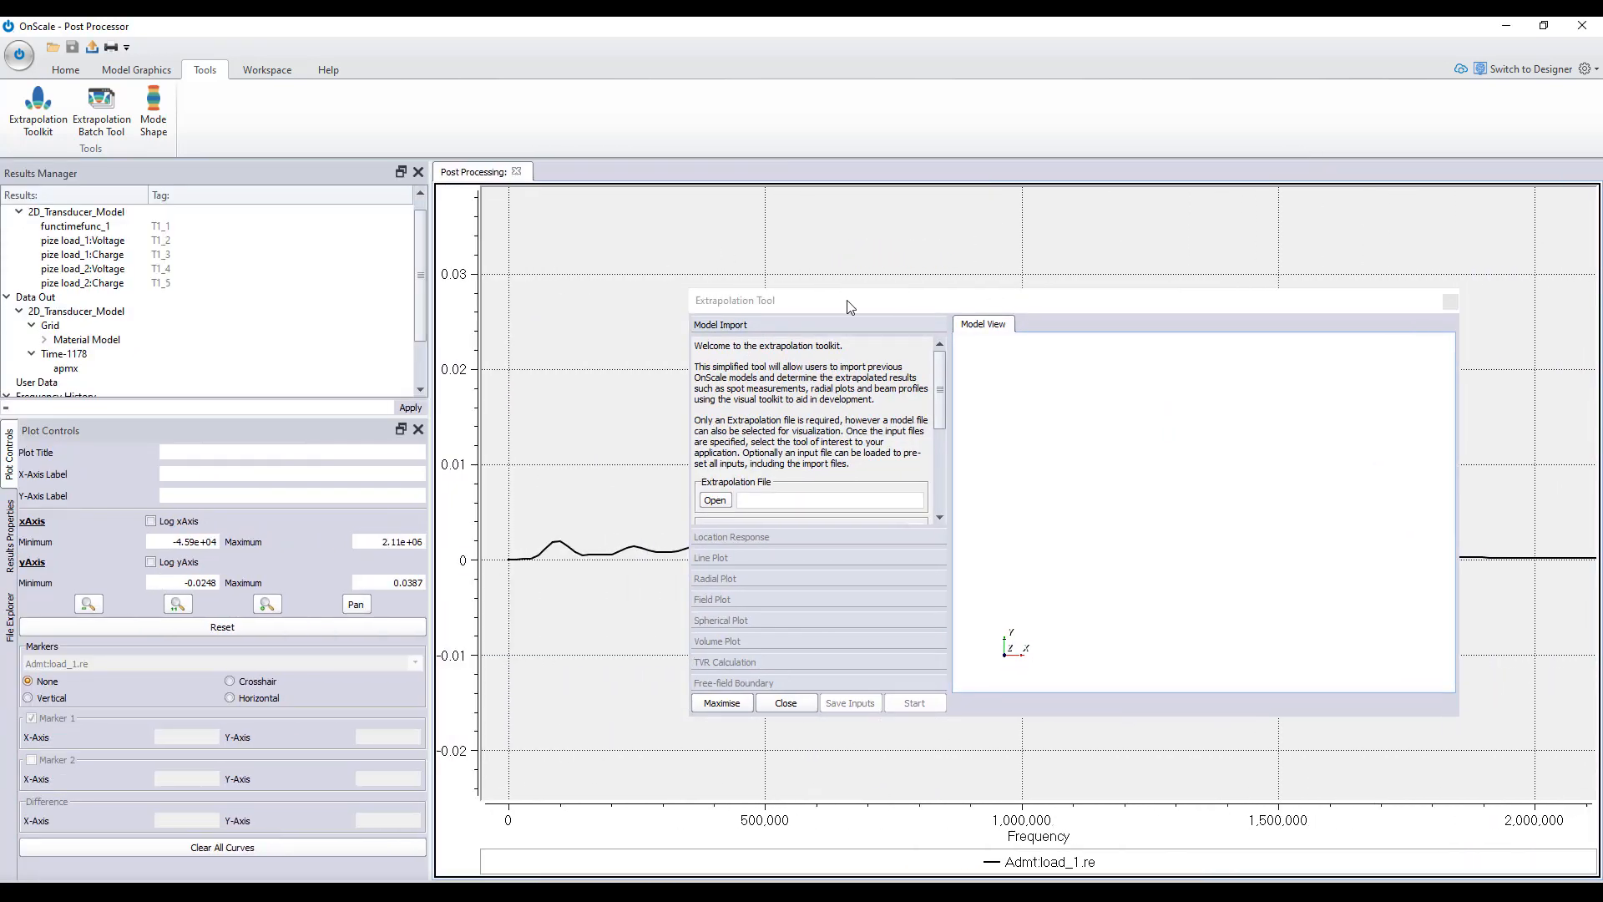
pyautogui.moveTo(848, 300); pyautogui.dragTo(657, 207)
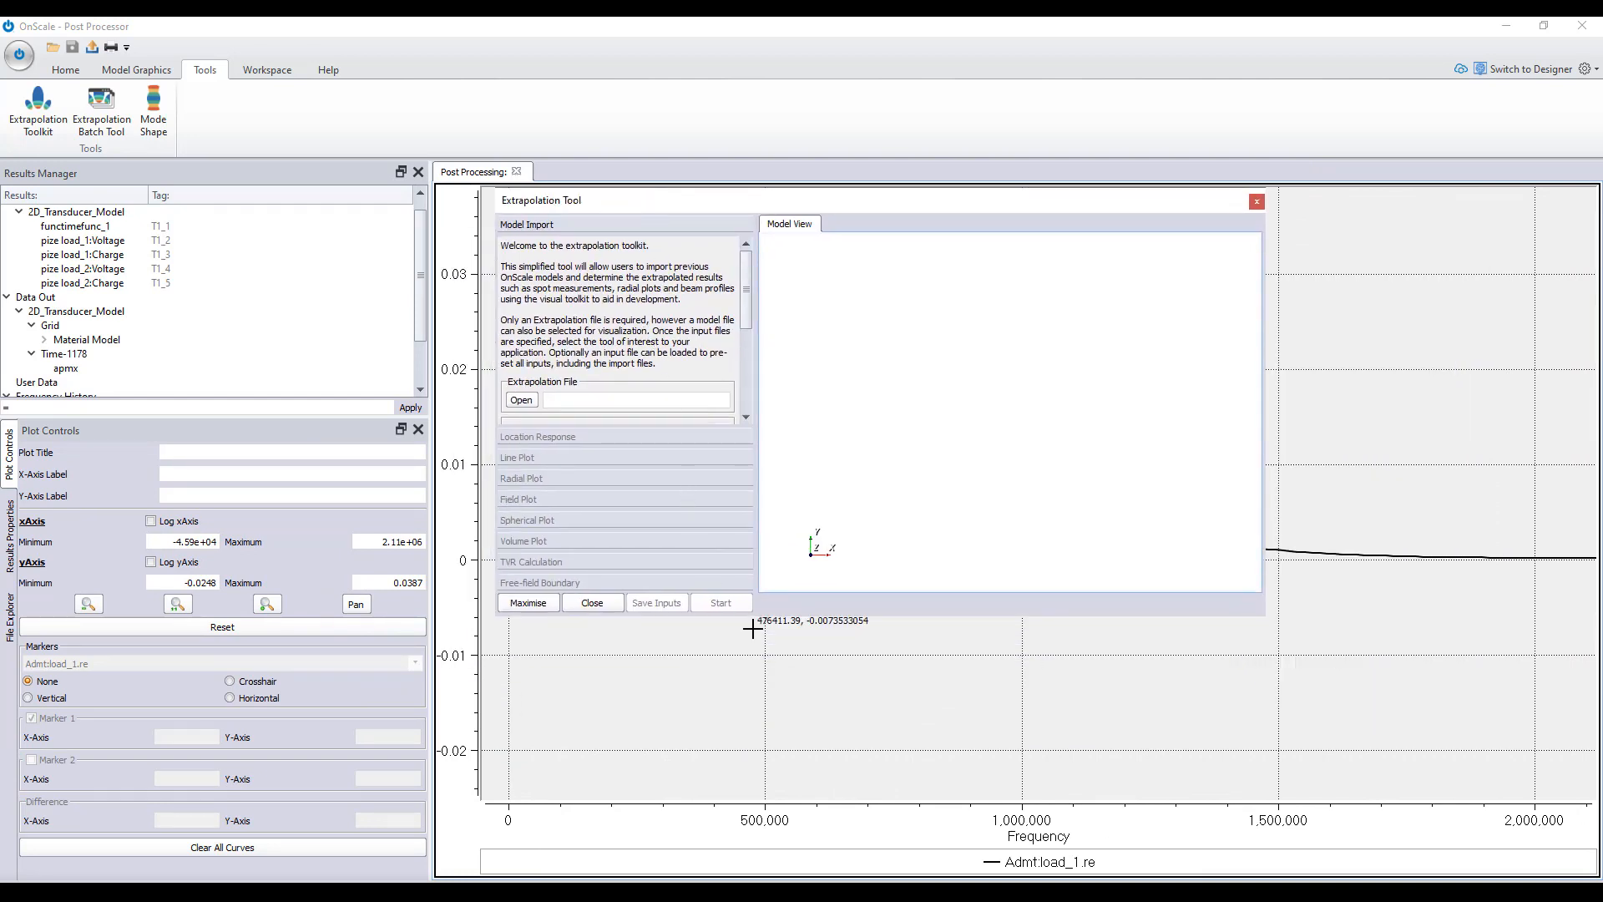
pyautogui.moveTo(827, 636); pyautogui.dragTo(825, 824)
# - Load the extrapolation file 2D_Transducer_Model.flxext together with its model file 2D_Transducer_Model.flxmdl and inspect the imported transducer model
pyautogui.click(521, 401)
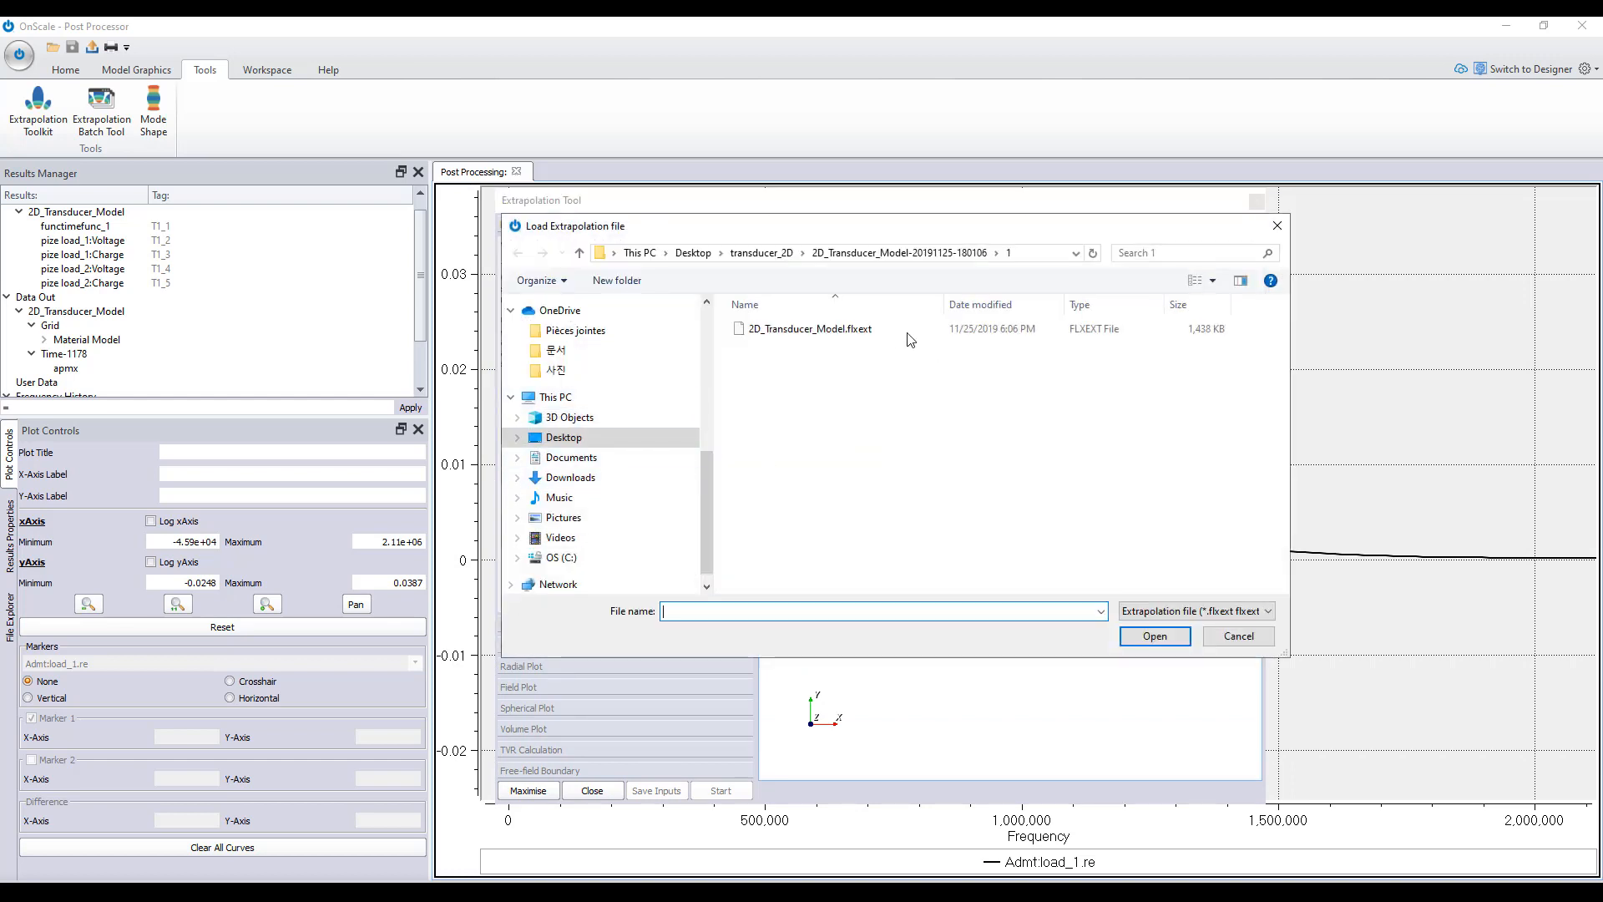
pyautogui.click(864, 333)
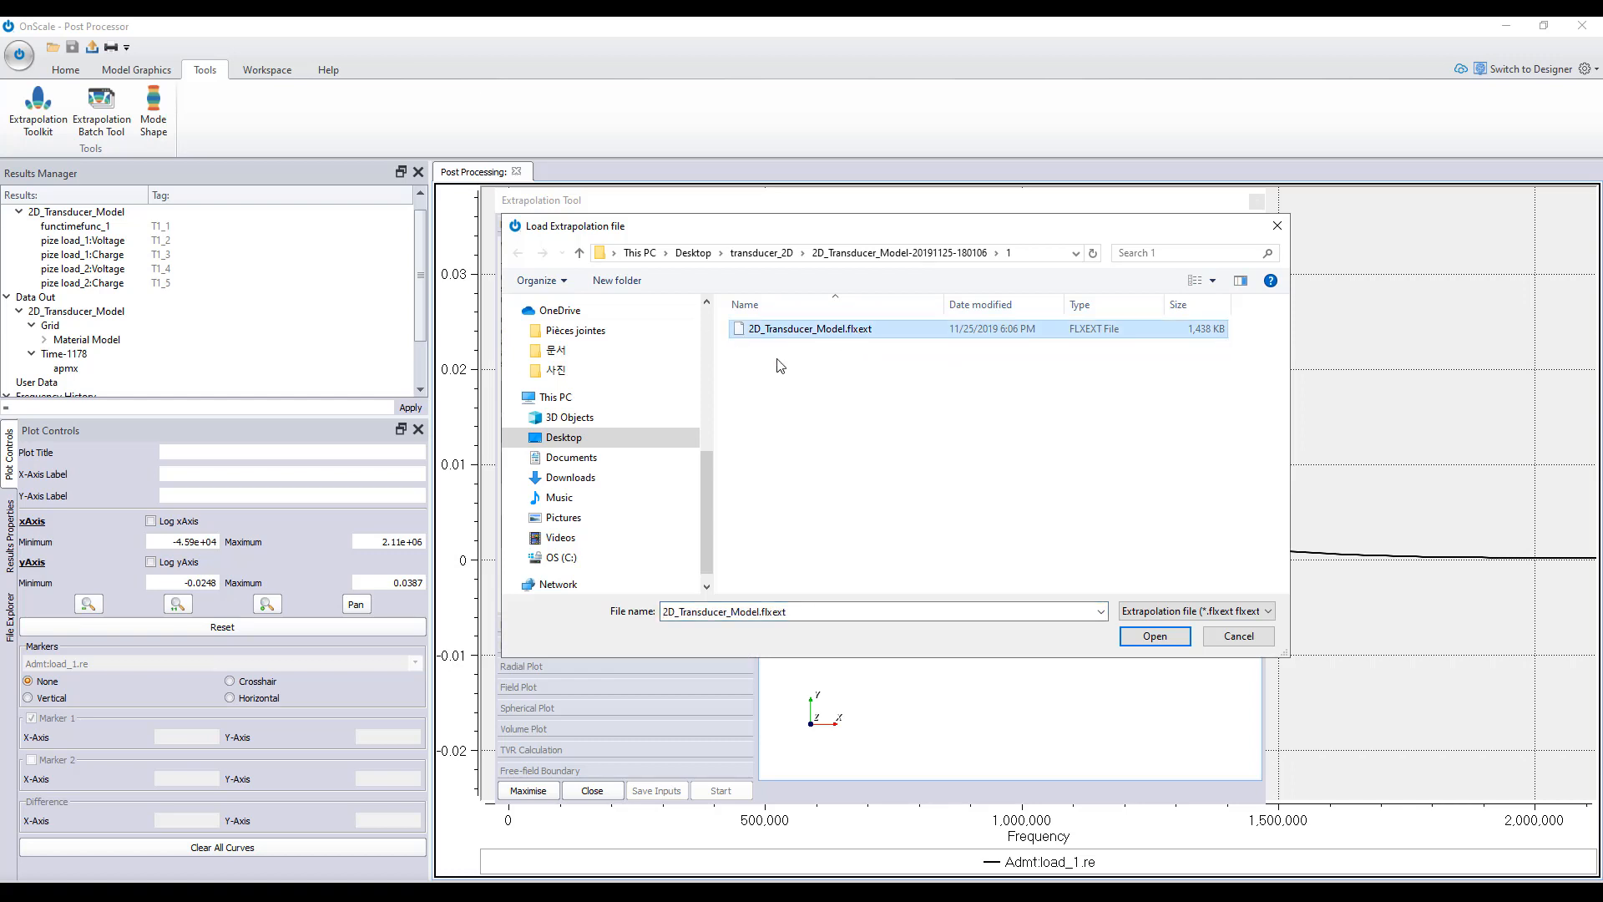
pyautogui.click(1152, 637)
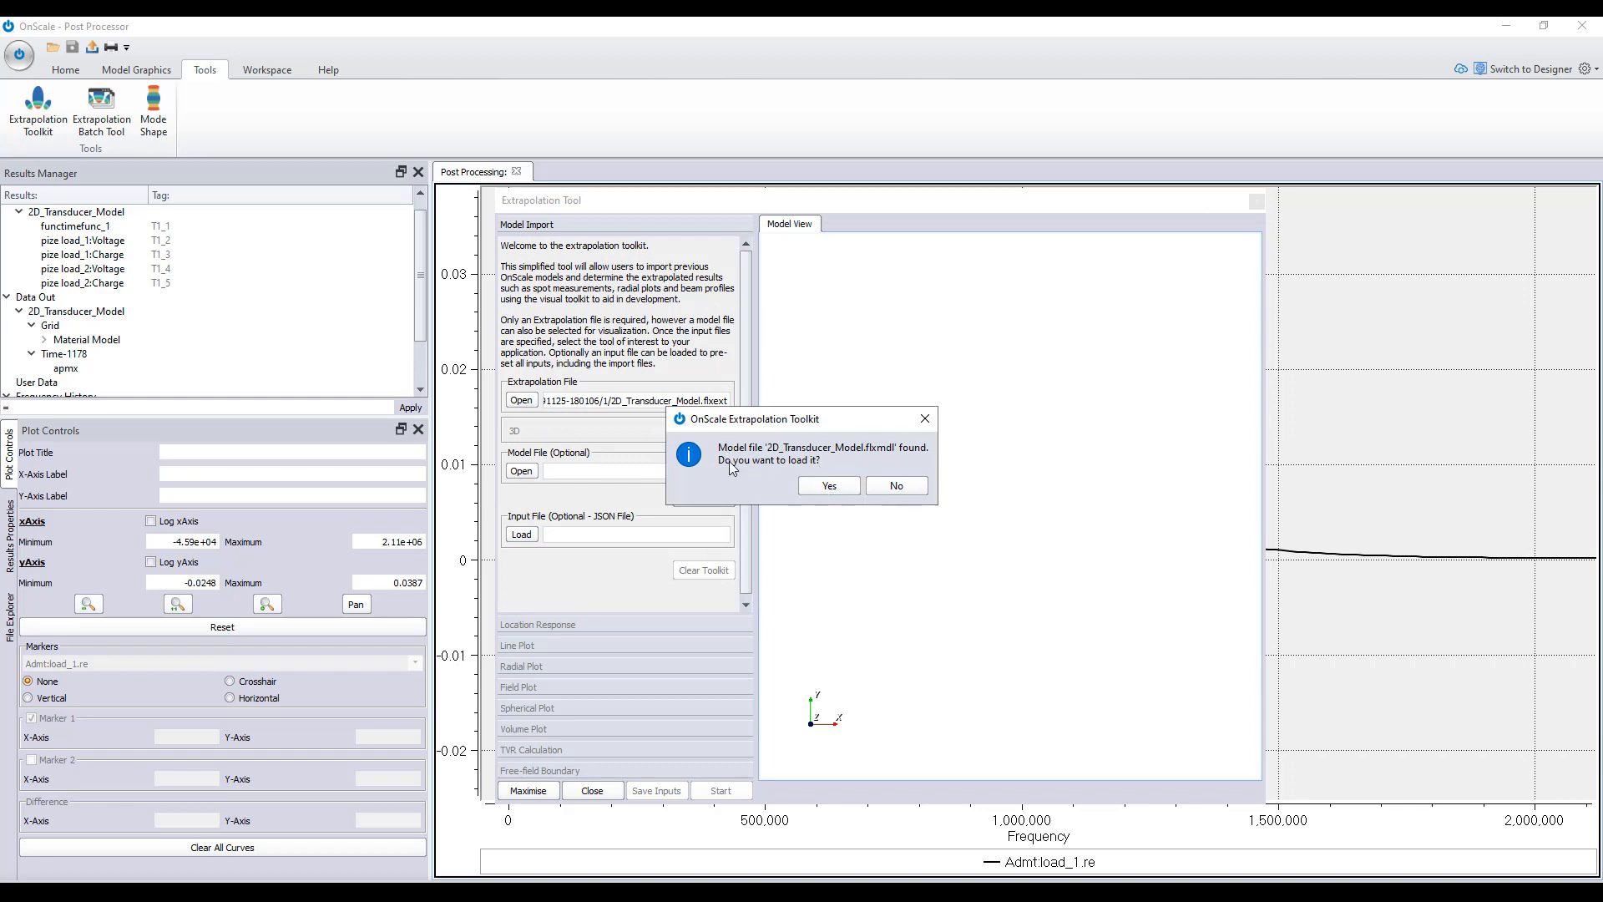
pyautogui.click(829, 486)
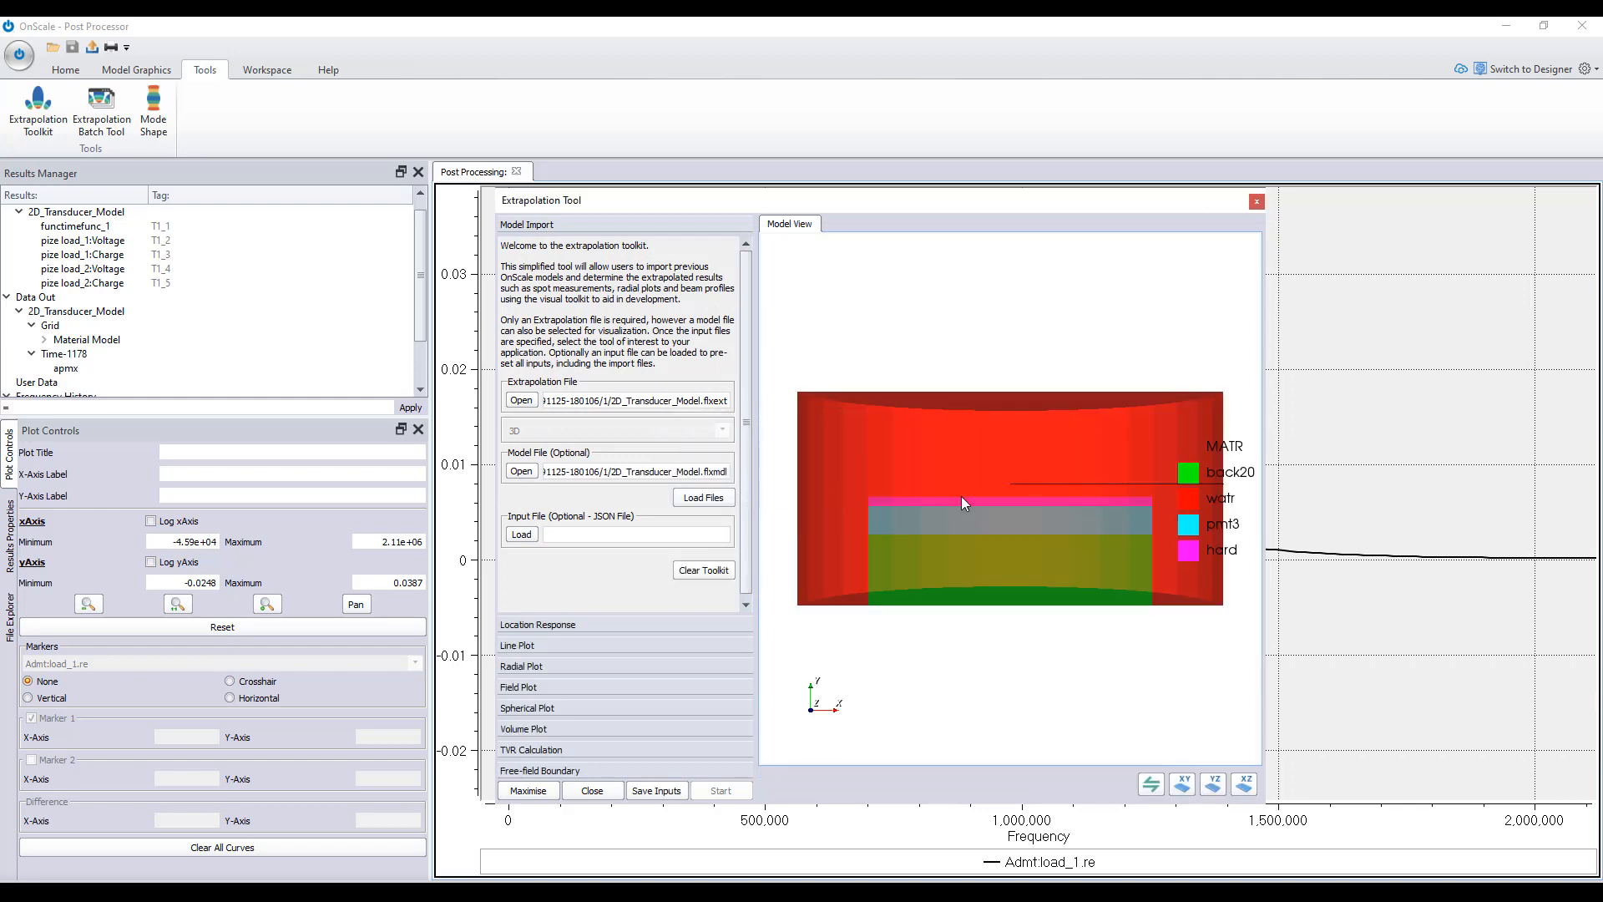
pyautogui.moveTo(961, 496); pyautogui.dragTo(922, 404)
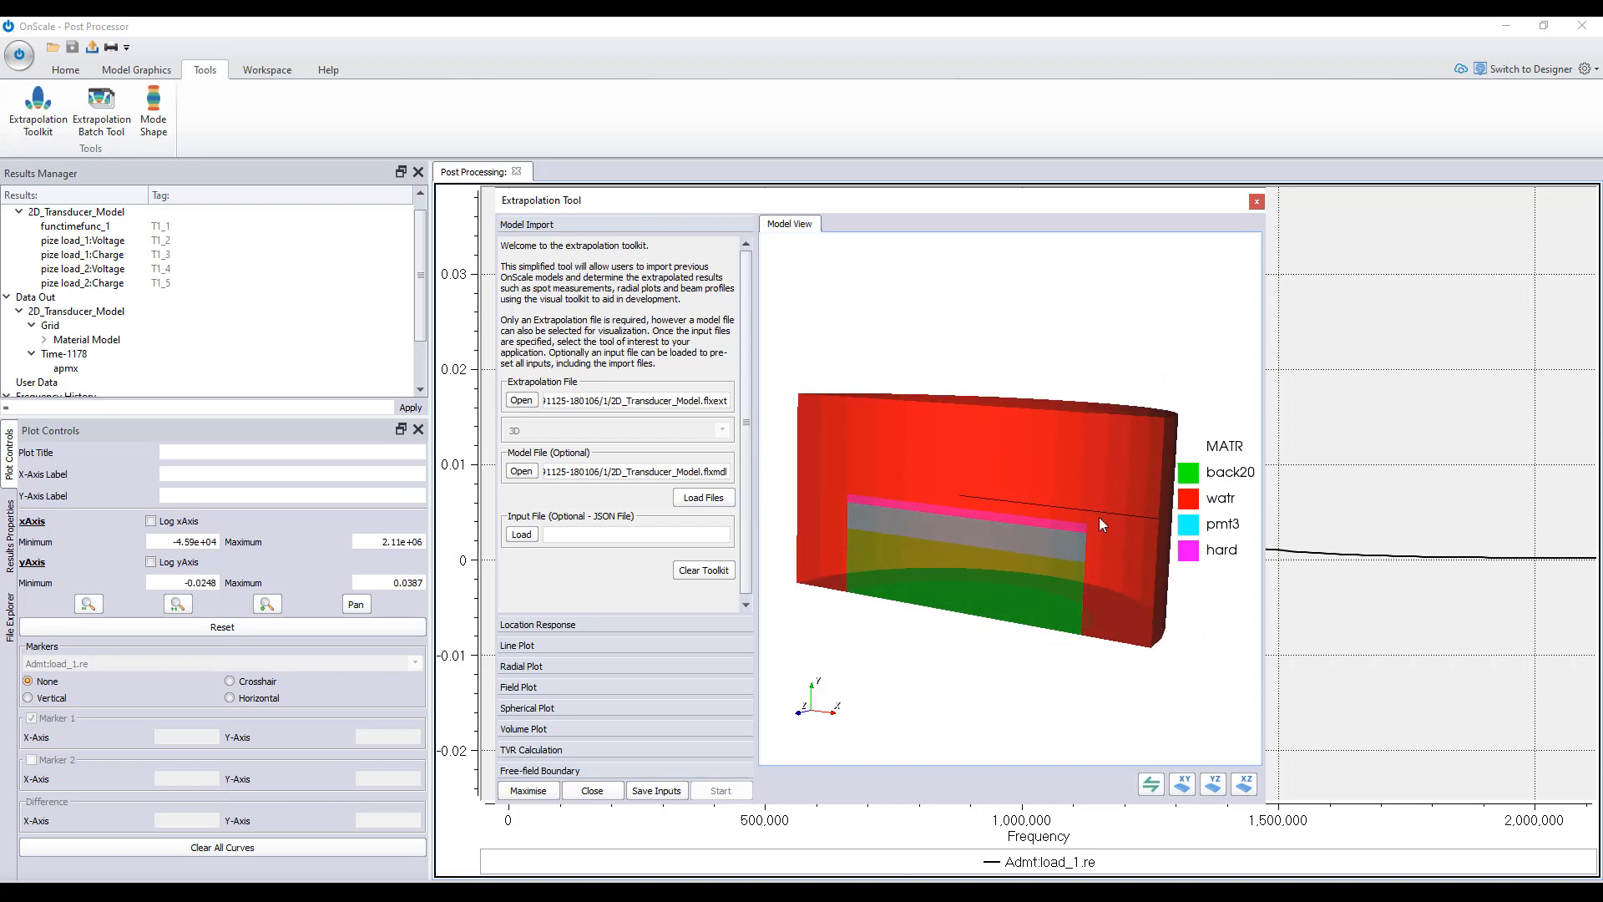
pyautogui.moveTo(1099, 518)
pyautogui.mouseDown()
pyautogui.moveTo(1115, 501)
pyautogui.moveTo(1125, 533)
pyautogui.moveTo(1111, 520)
pyautogui.mouseUp()
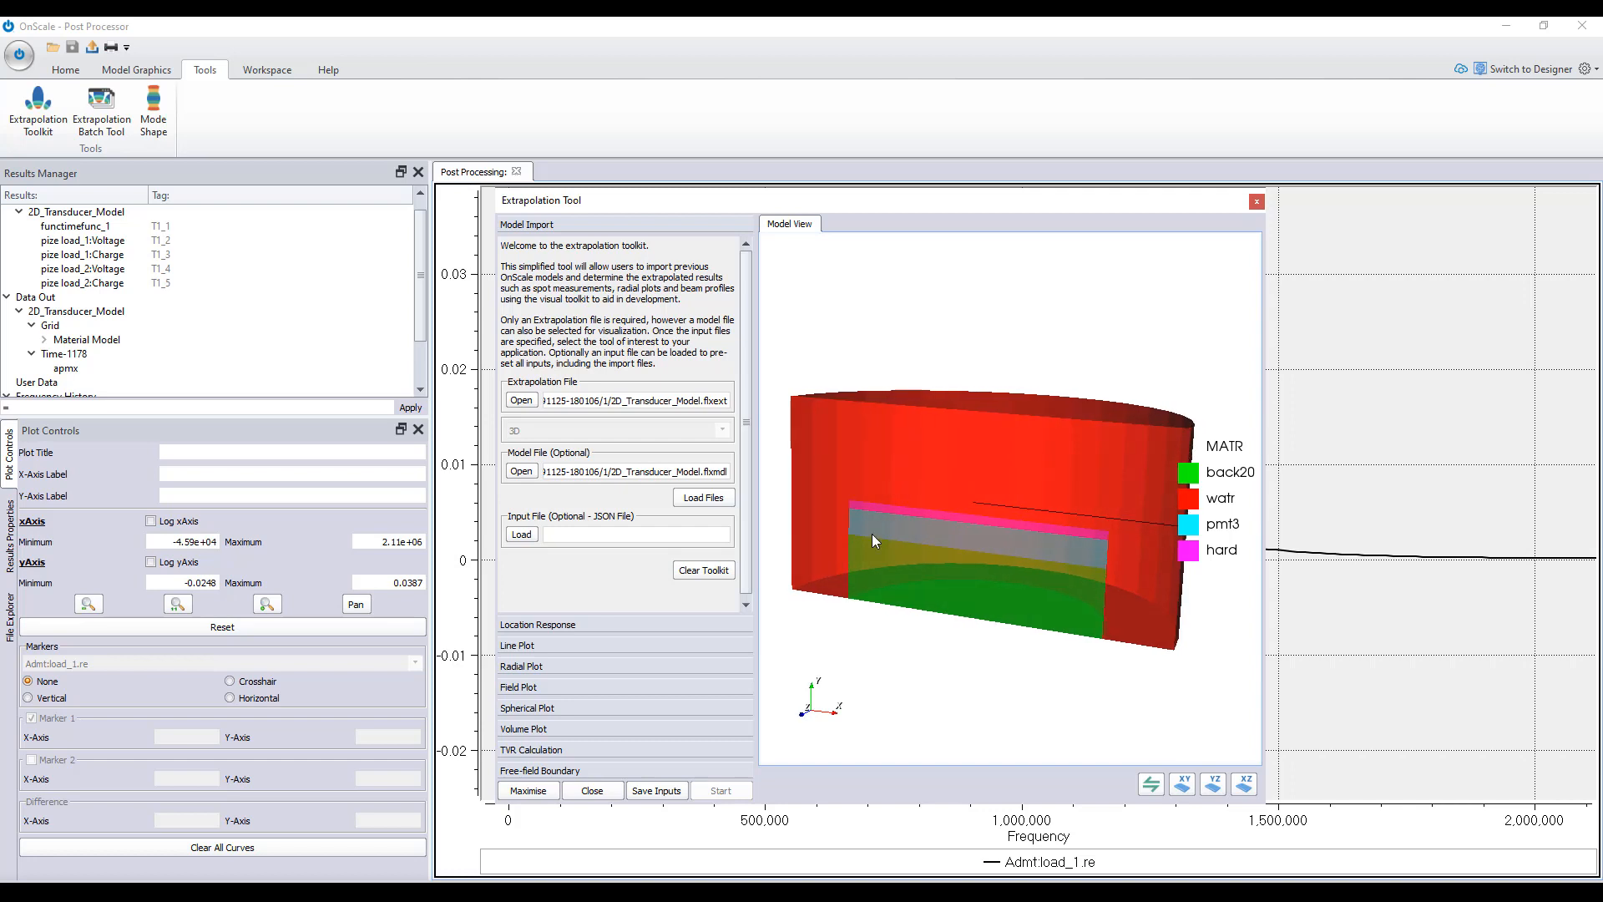
pyautogui.moveTo(914, 205); pyautogui.dragTo(863, 123)
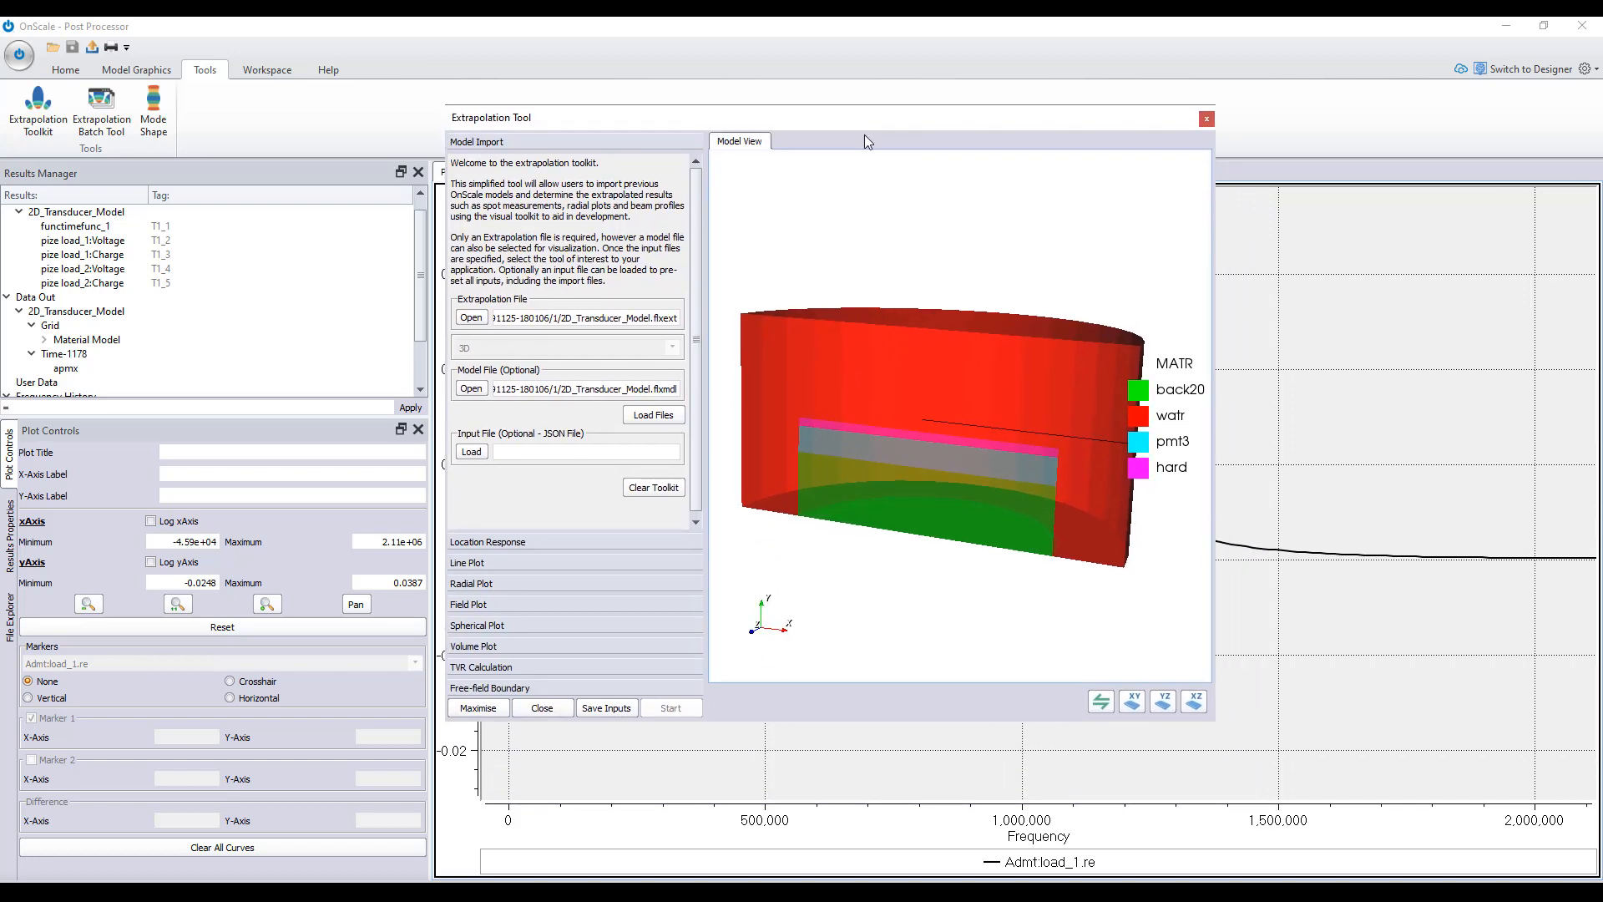
# - Define a radial plot sweep with its origin at Y 7.634e-3 m and a radius of 1 m
pyautogui.click(489, 584)
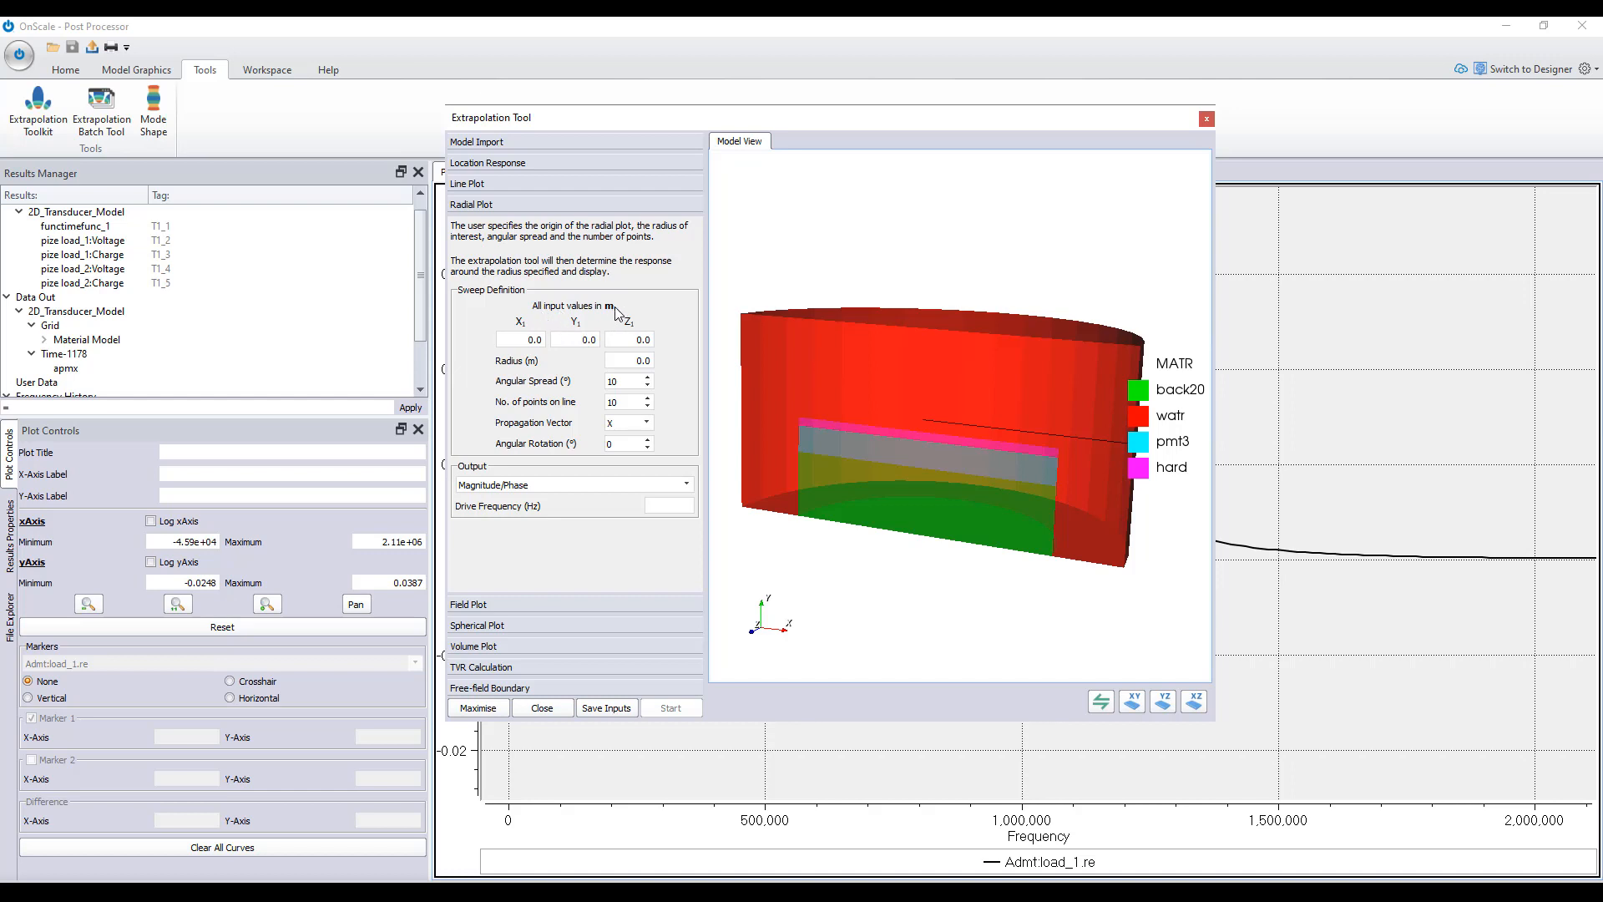
pyautogui.doubleClick(588, 340)
pyautogui.write('7.6')
pyautogui.write('34e-3')
pyautogui.moveTo(638, 360); pyautogui.dragTo(659, 361)
pyautogui.write('1')
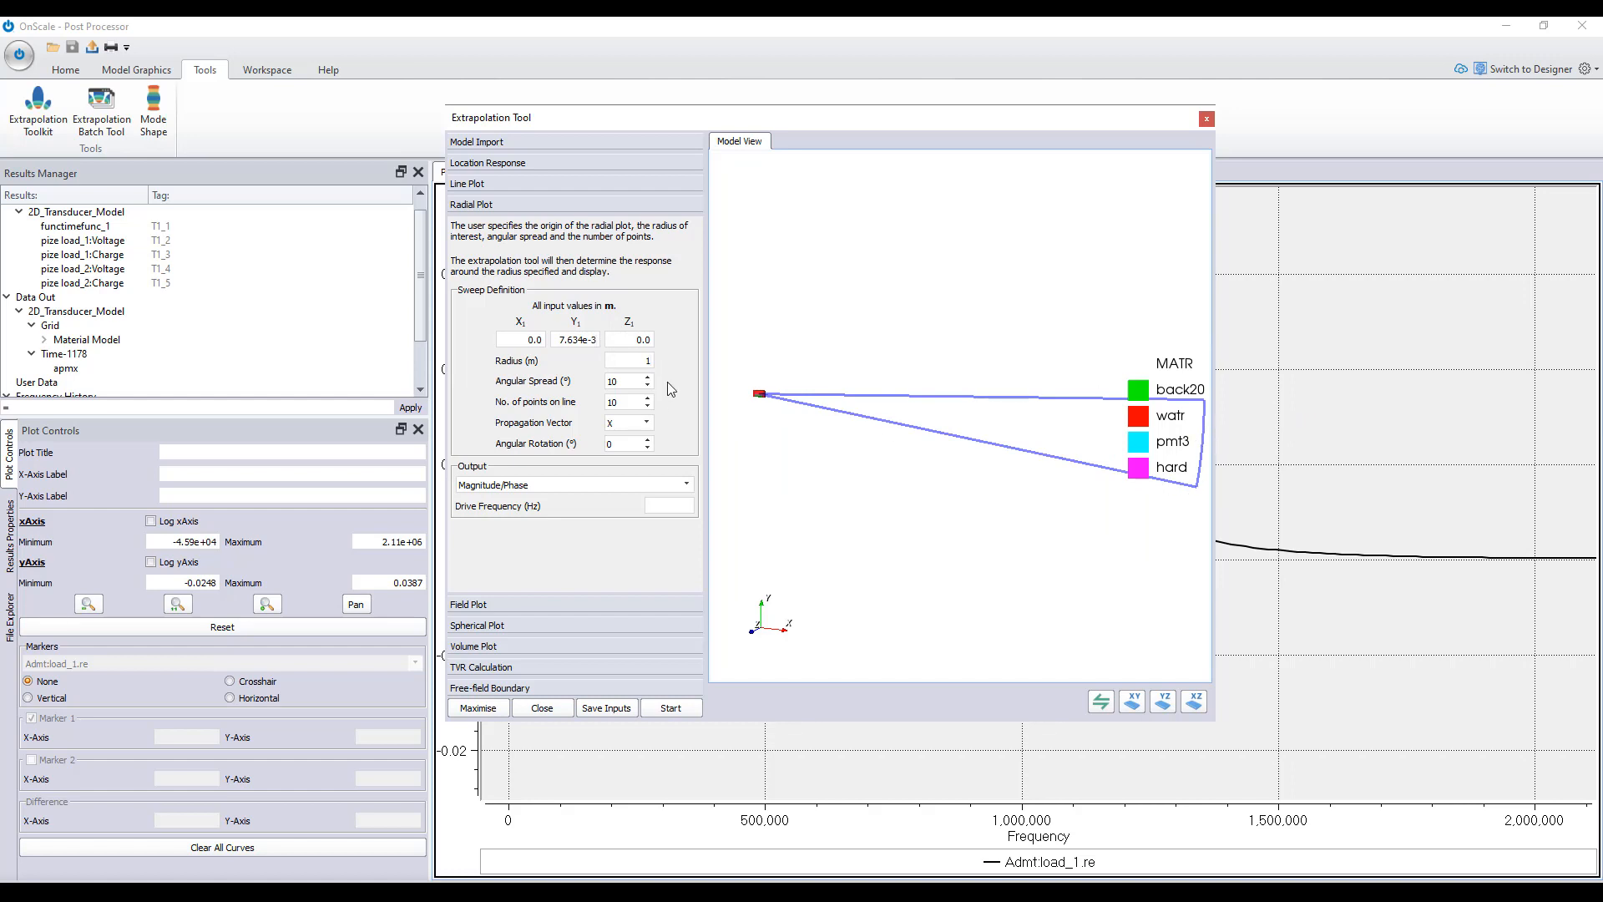
# - Set the radial sweep's propagation vector to Y and its angular spread to 180°
pyautogui.click(648, 422)
pyautogui.click(622, 447)
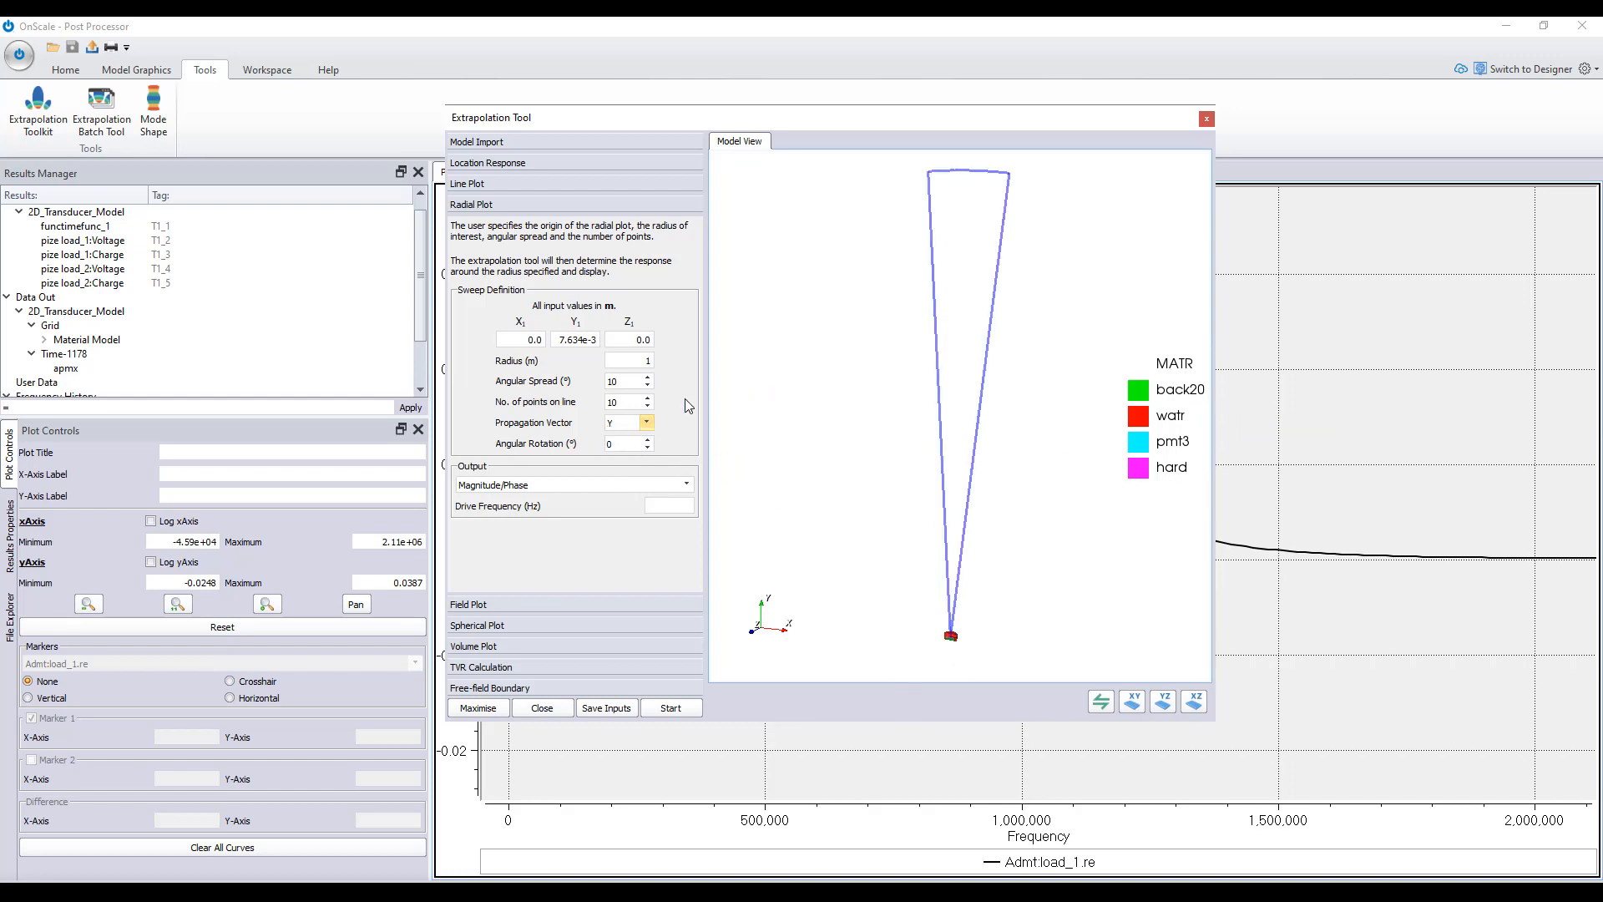
pyautogui.doubleClick(605, 382)
pyautogui.write('180')
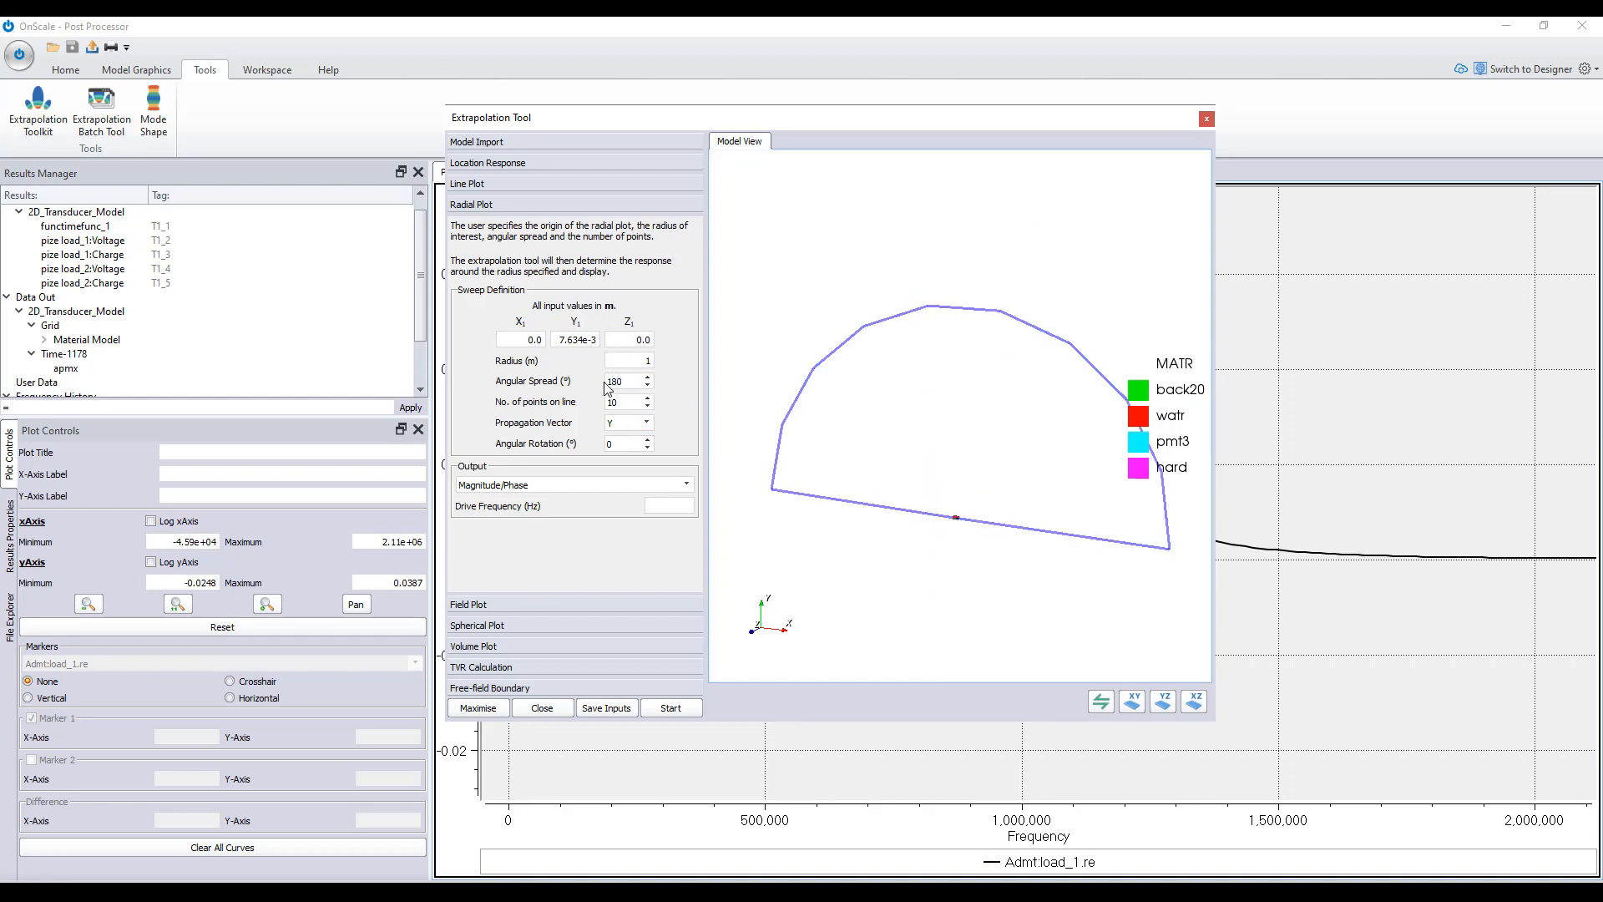
# - Compute the radial plot with 180 points and a drive frequency of 1e6 Hz, and enlarge the tool window around the polar plot
pyautogui.press('Tab')
pyautogui.write('180')
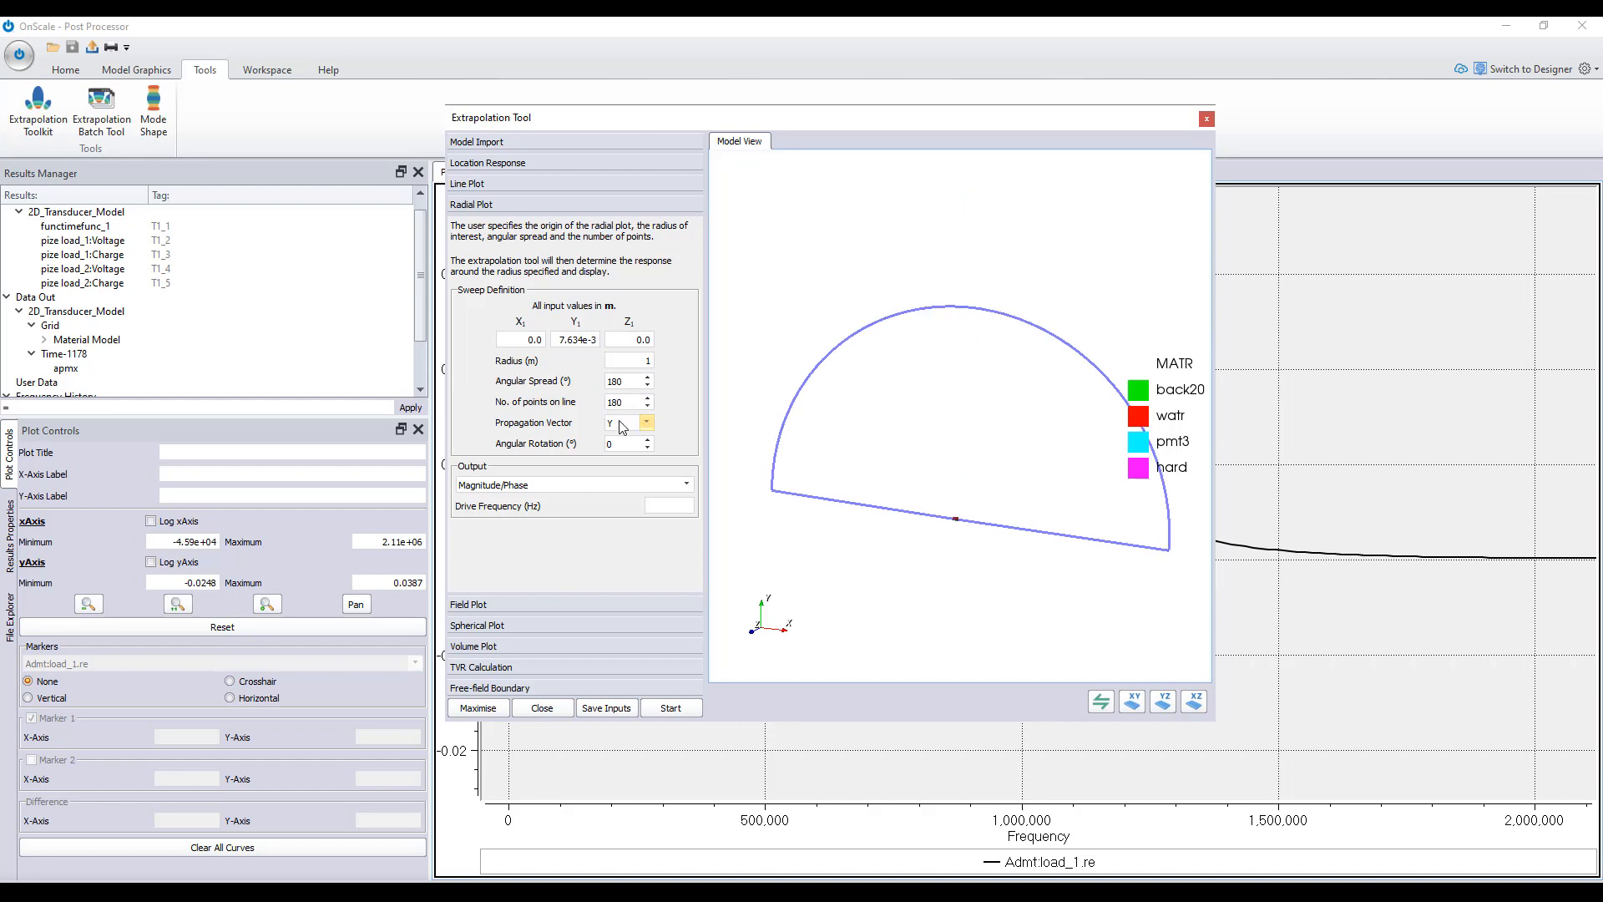
pyautogui.click(613, 446)
pyautogui.click(679, 709)
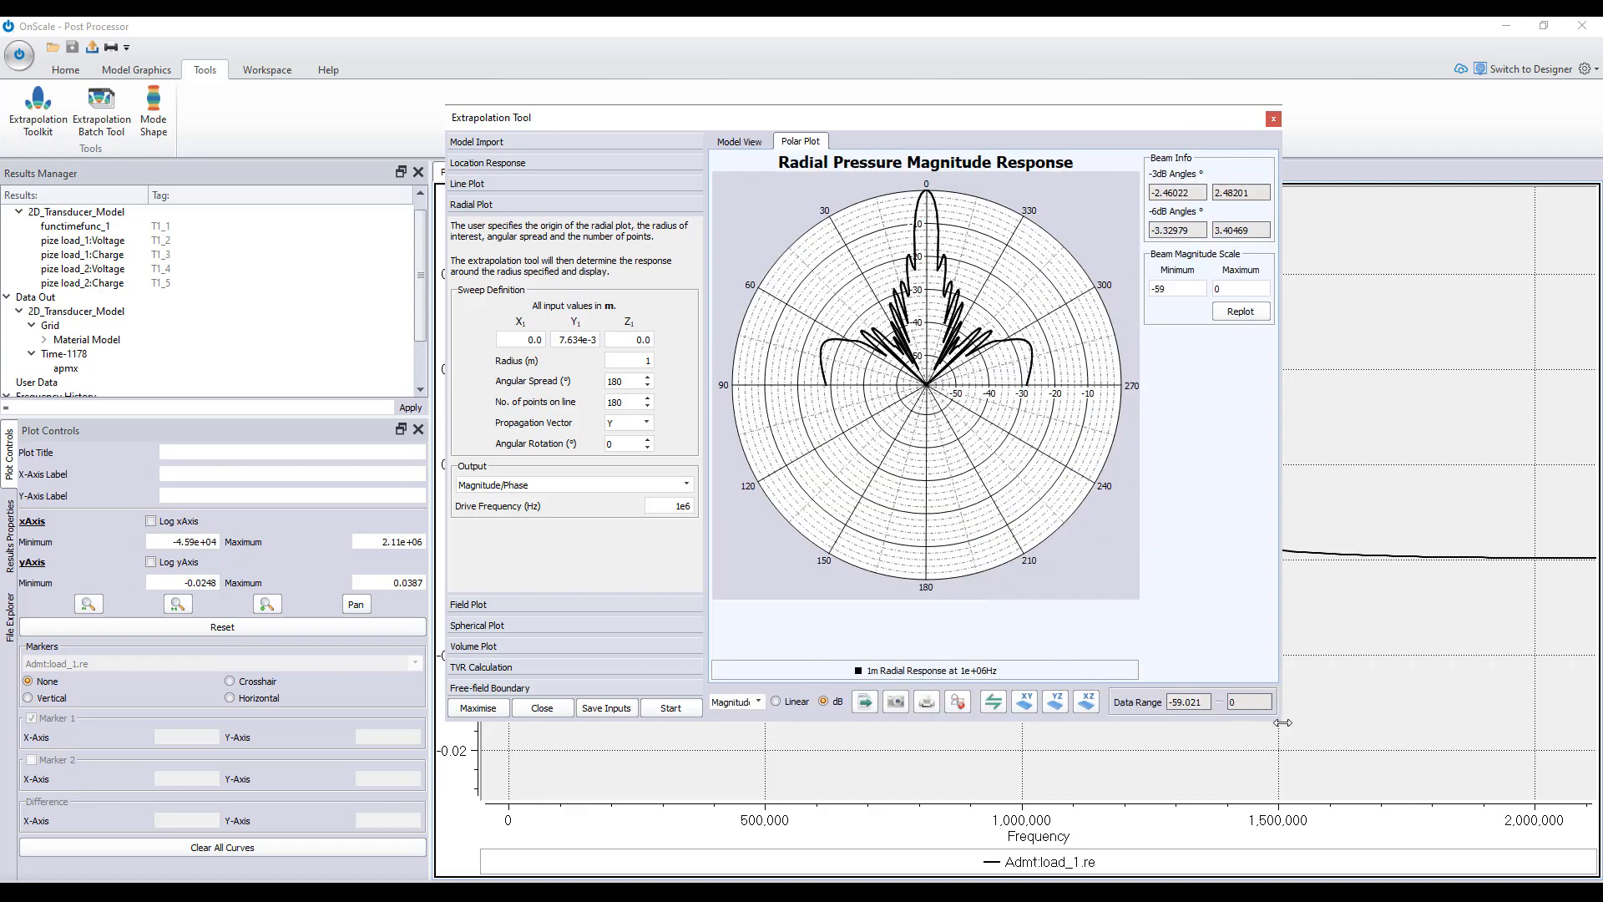
pyautogui.moveTo(1282, 722); pyautogui.dragTo(1551, 852)
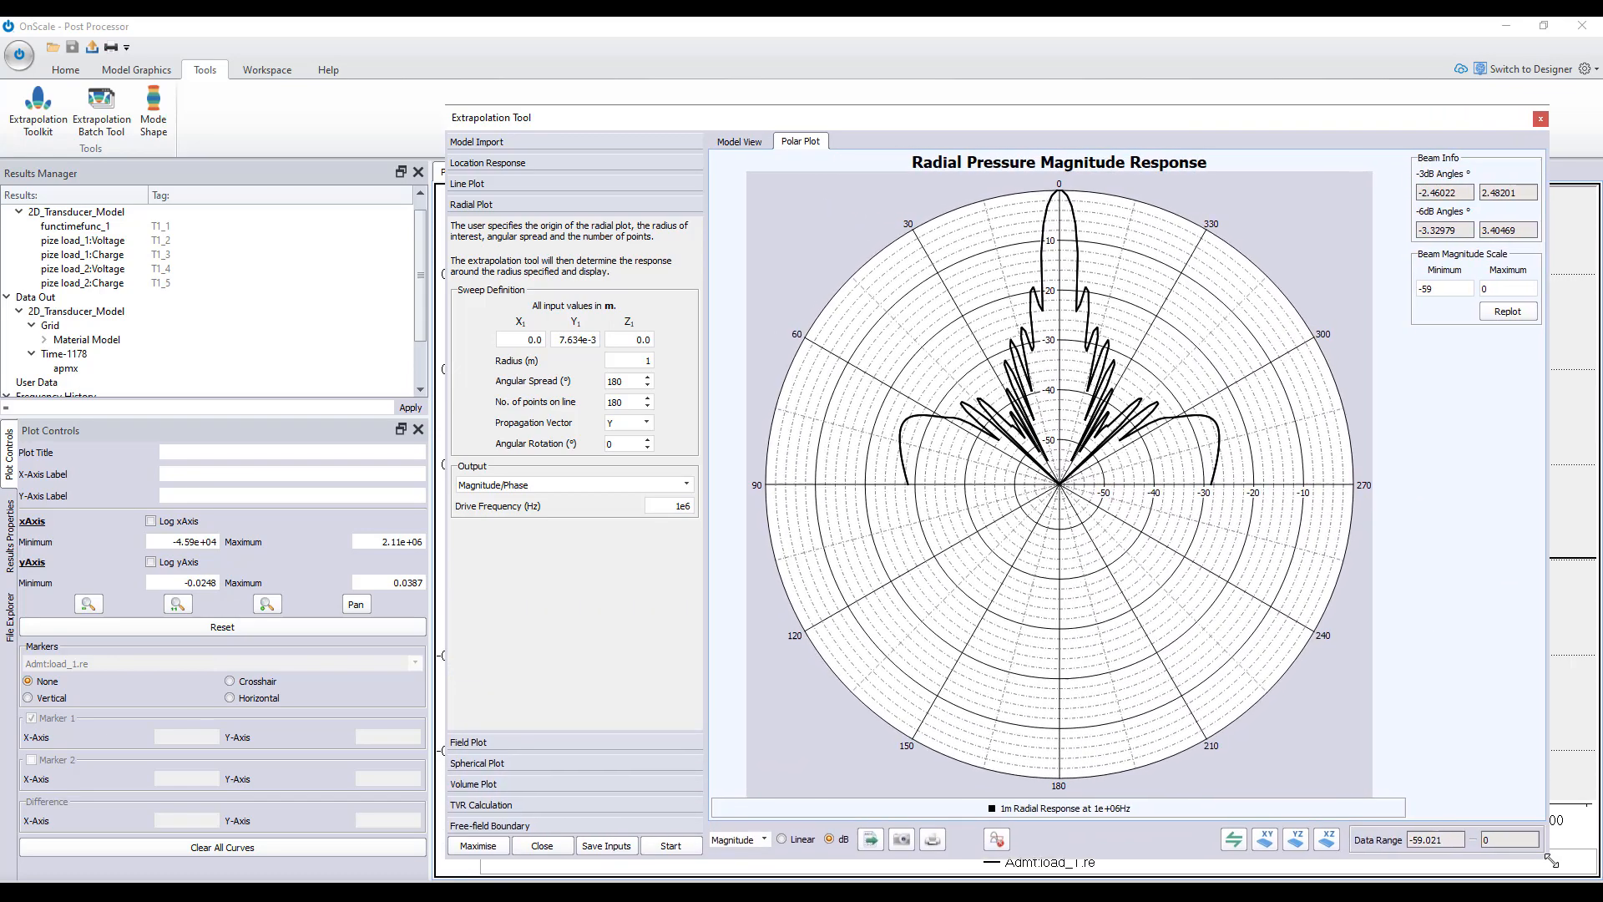
pyautogui.moveTo(1083, 117); pyautogui.dragTo(928, 96)
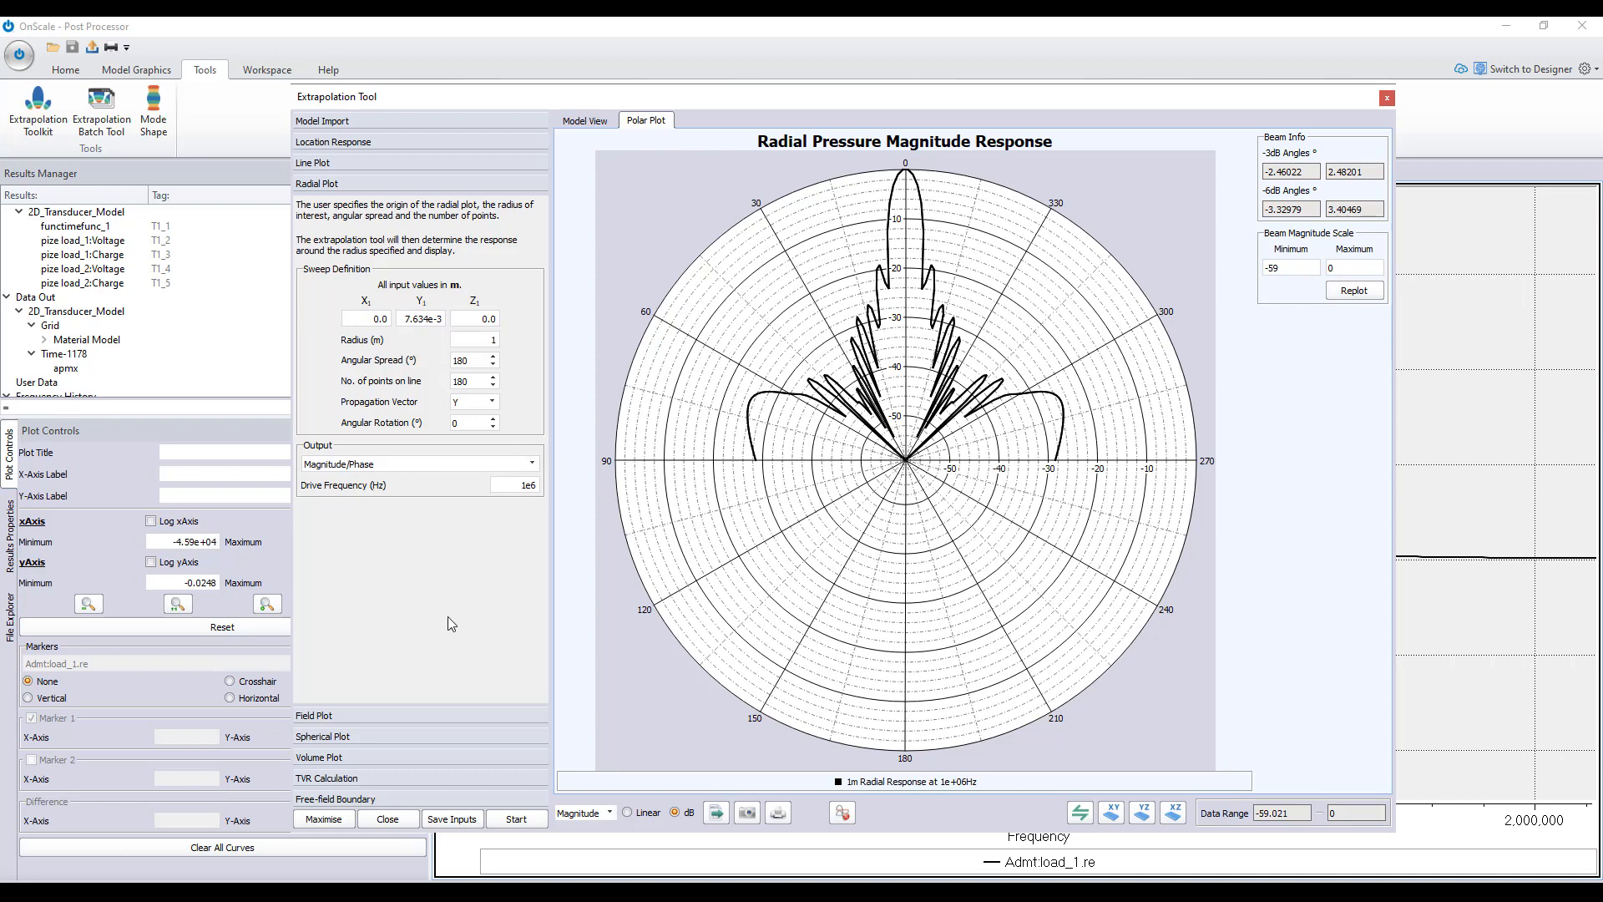
# - Run a TVR calculation using a user-defined reference point at X 0.0, Y 7.634e-3, Z 0.0
pyautogui.click(367, 777)
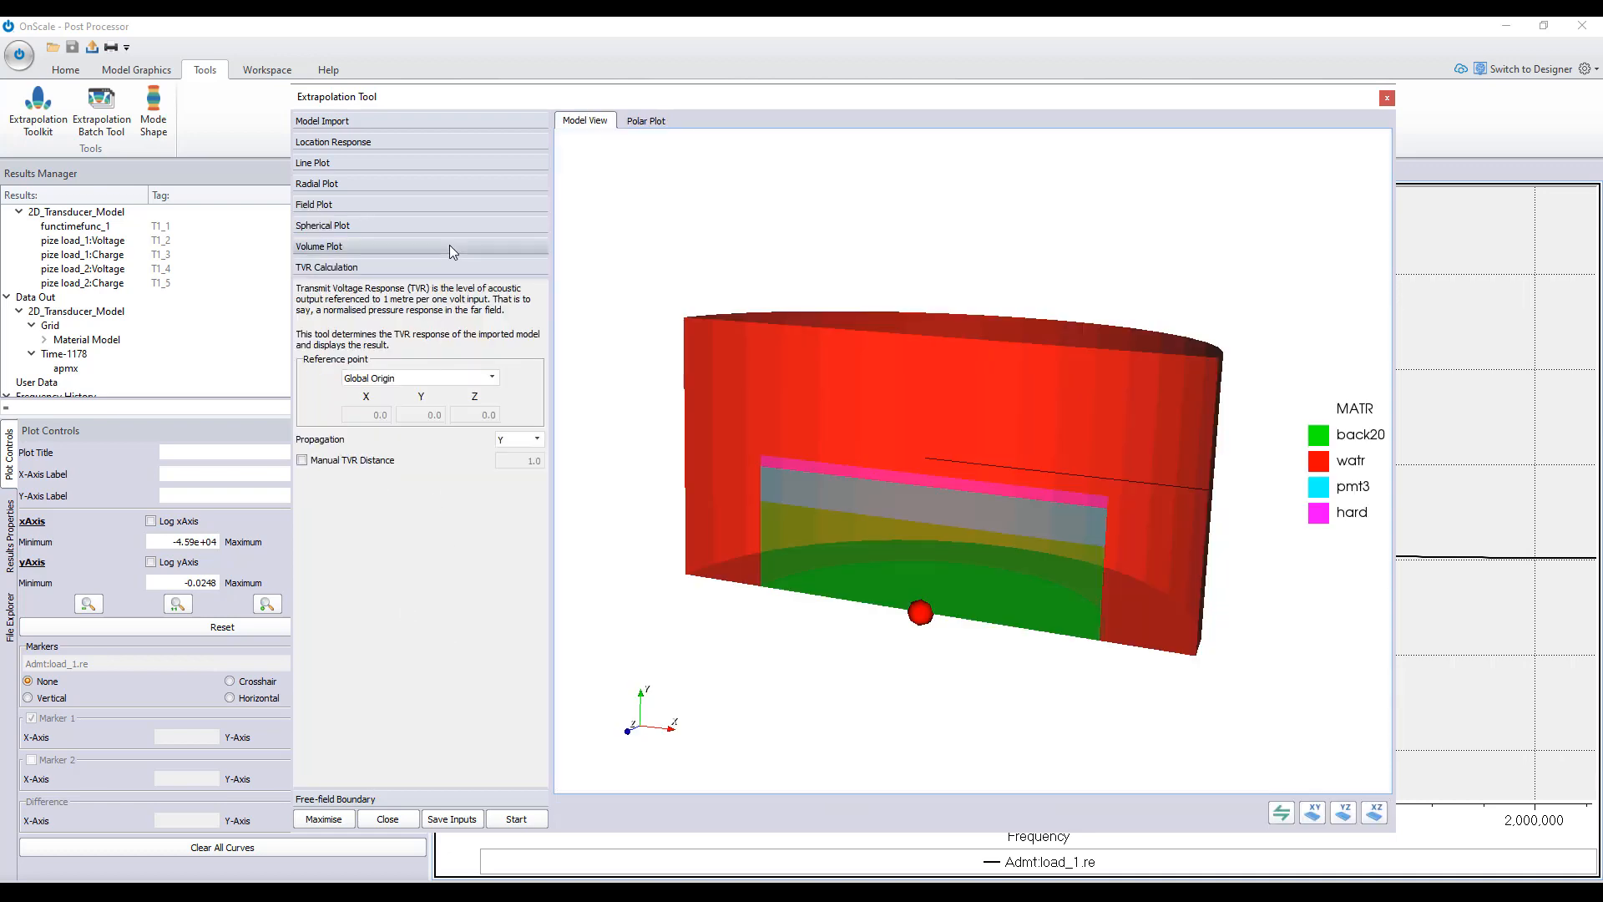
pyautogui.click(420, 381)
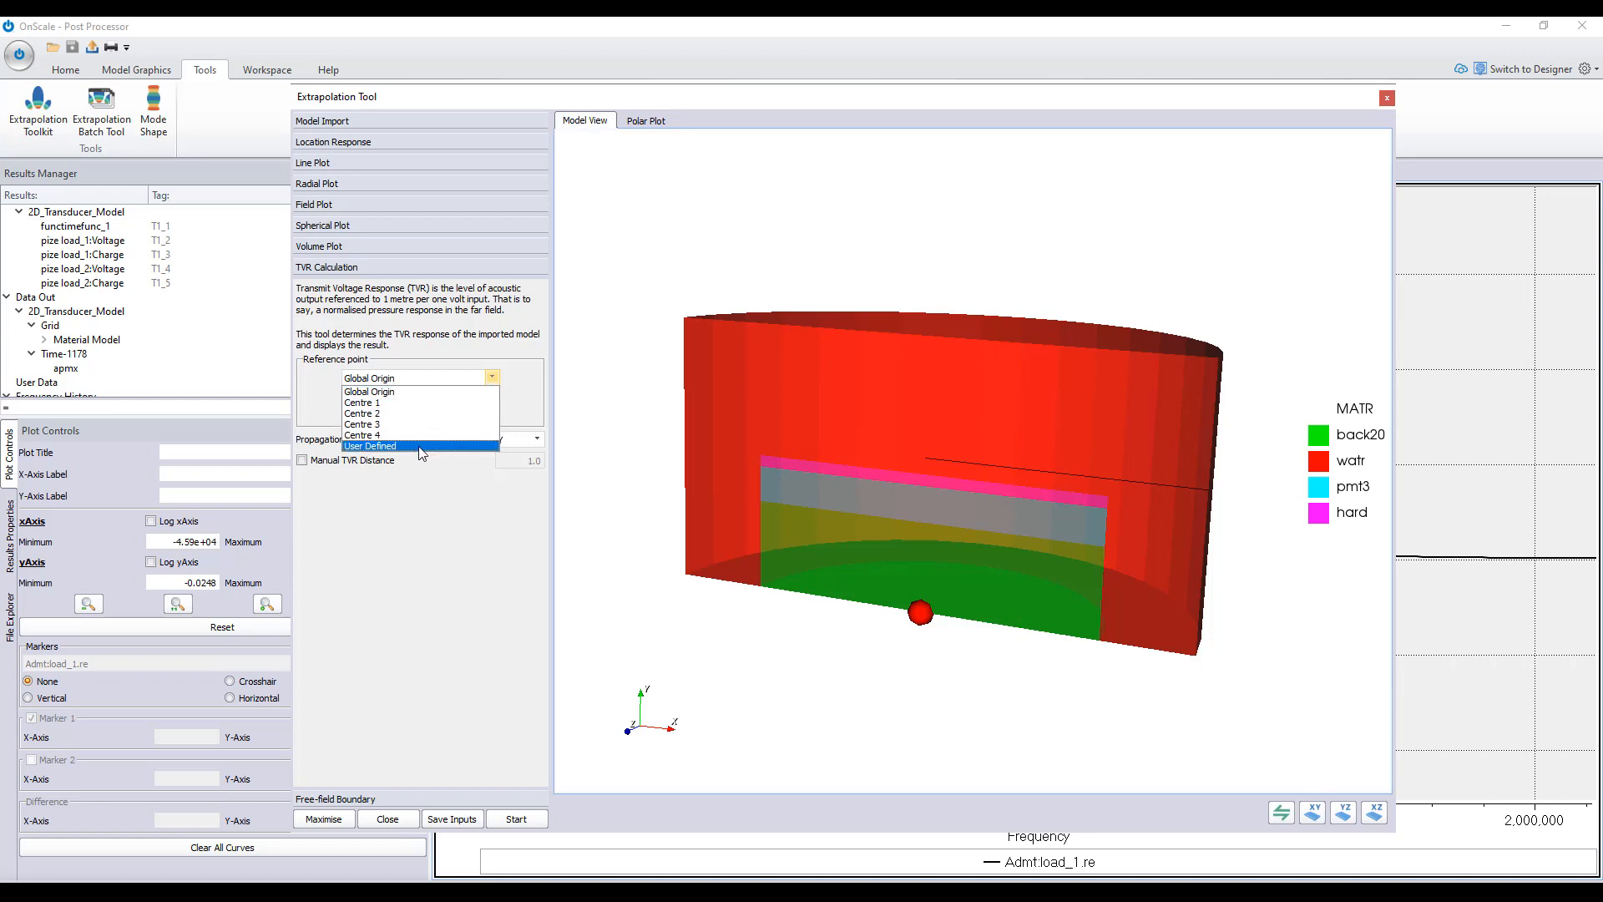
pyautogui.click(420, 448)
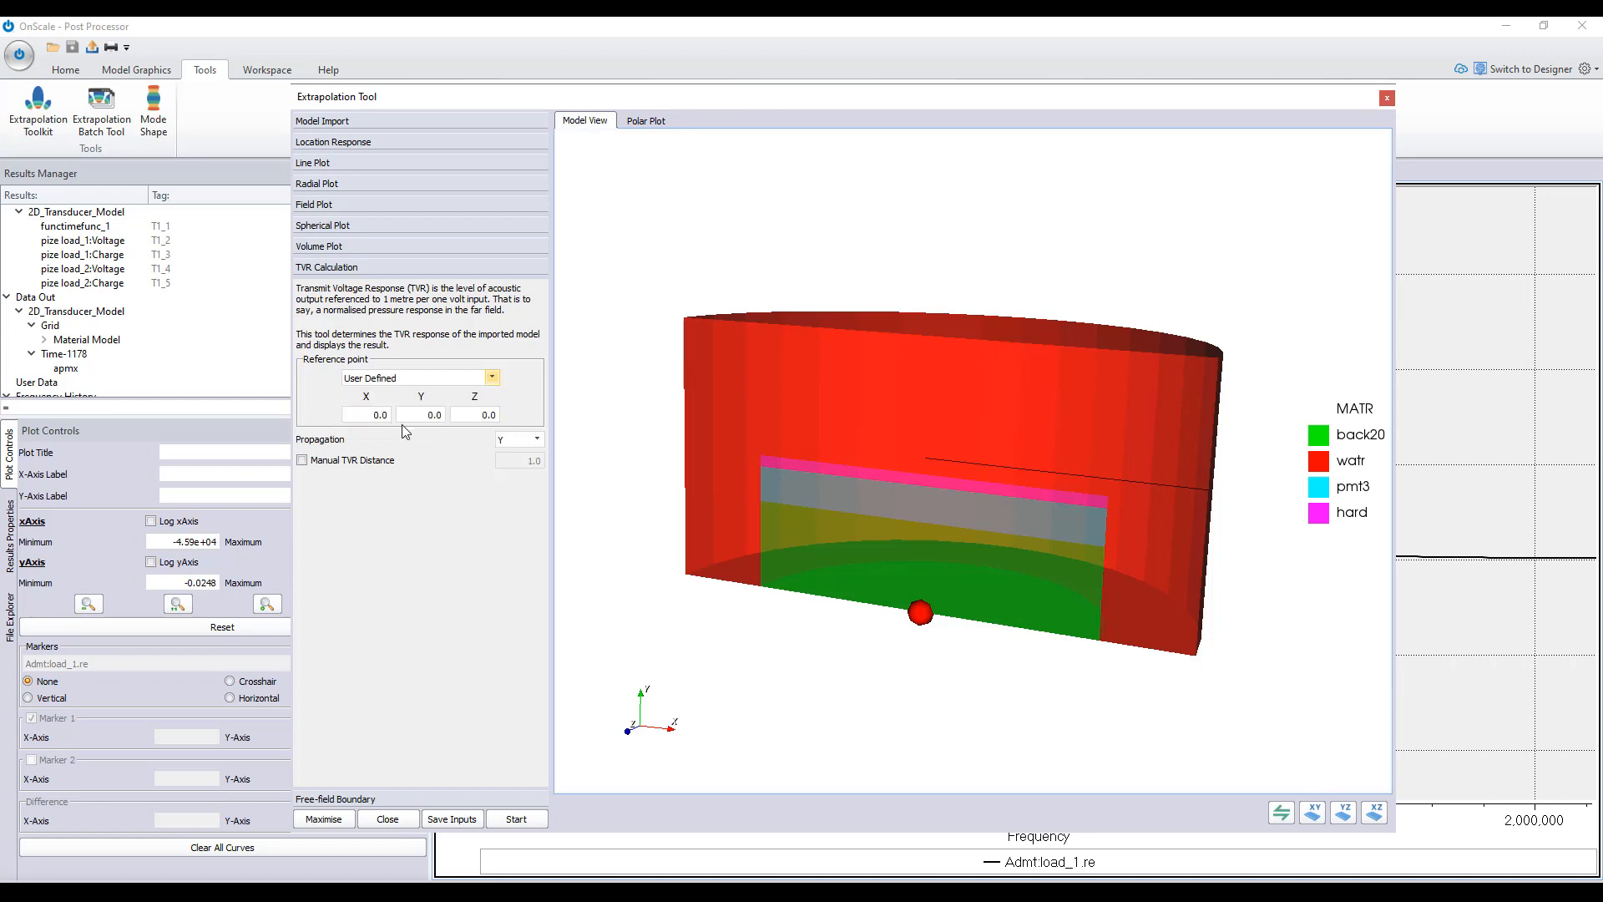
pyautogui.click(390, 415)
pyautogui.doubleClick(411, 415)
pyautogui.write('7')
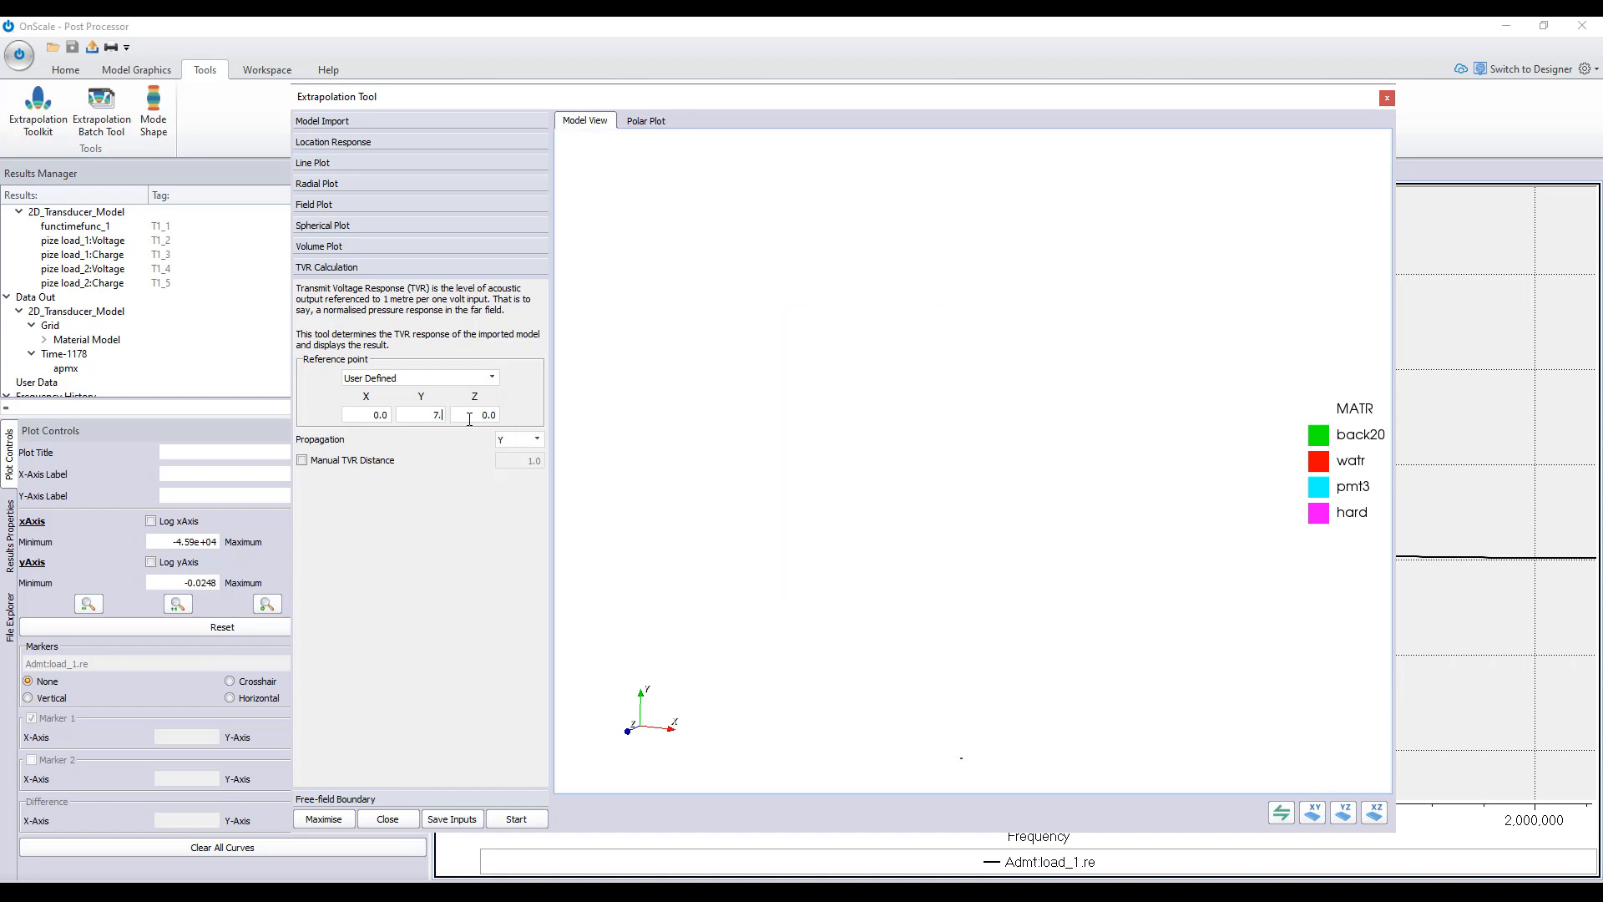
pyautogui.write('.634e-3')
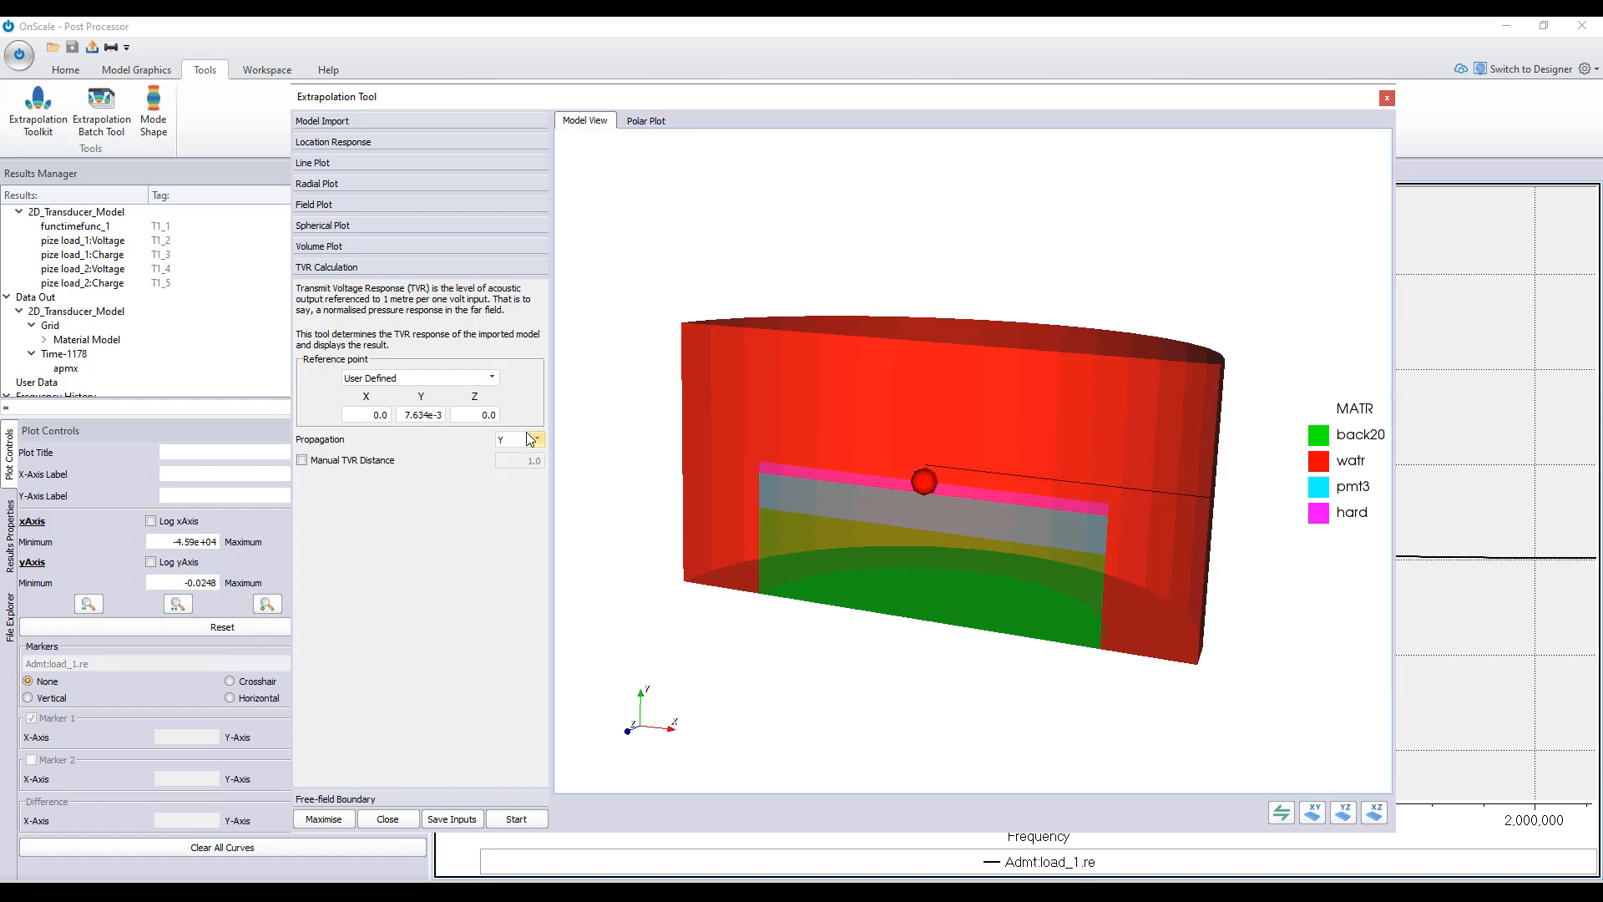
pyautogui.click(516, 818)
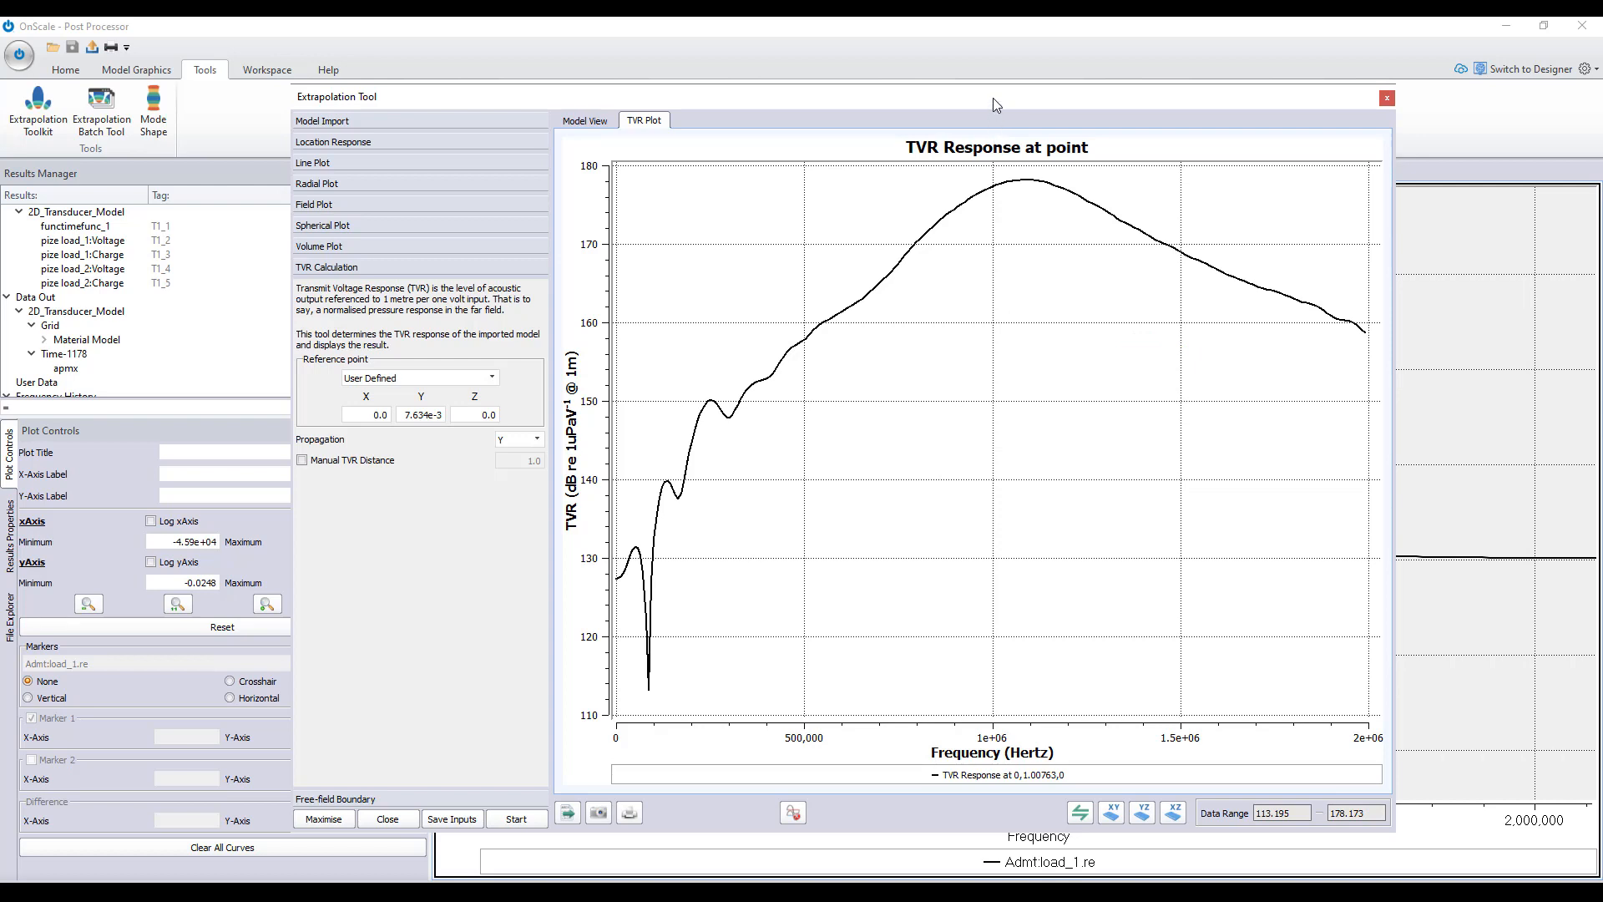
# - Close the Extrapolation Tool after viewing the TVR plot and return to the main results and plotting commands
pyautogui.moveTo(994, 98)
pyautogui.mouseDown()
pyautogui.moveTo(981, 119)
pyautogui.moveTo(989, 96)
pyautogui.mouseUp()
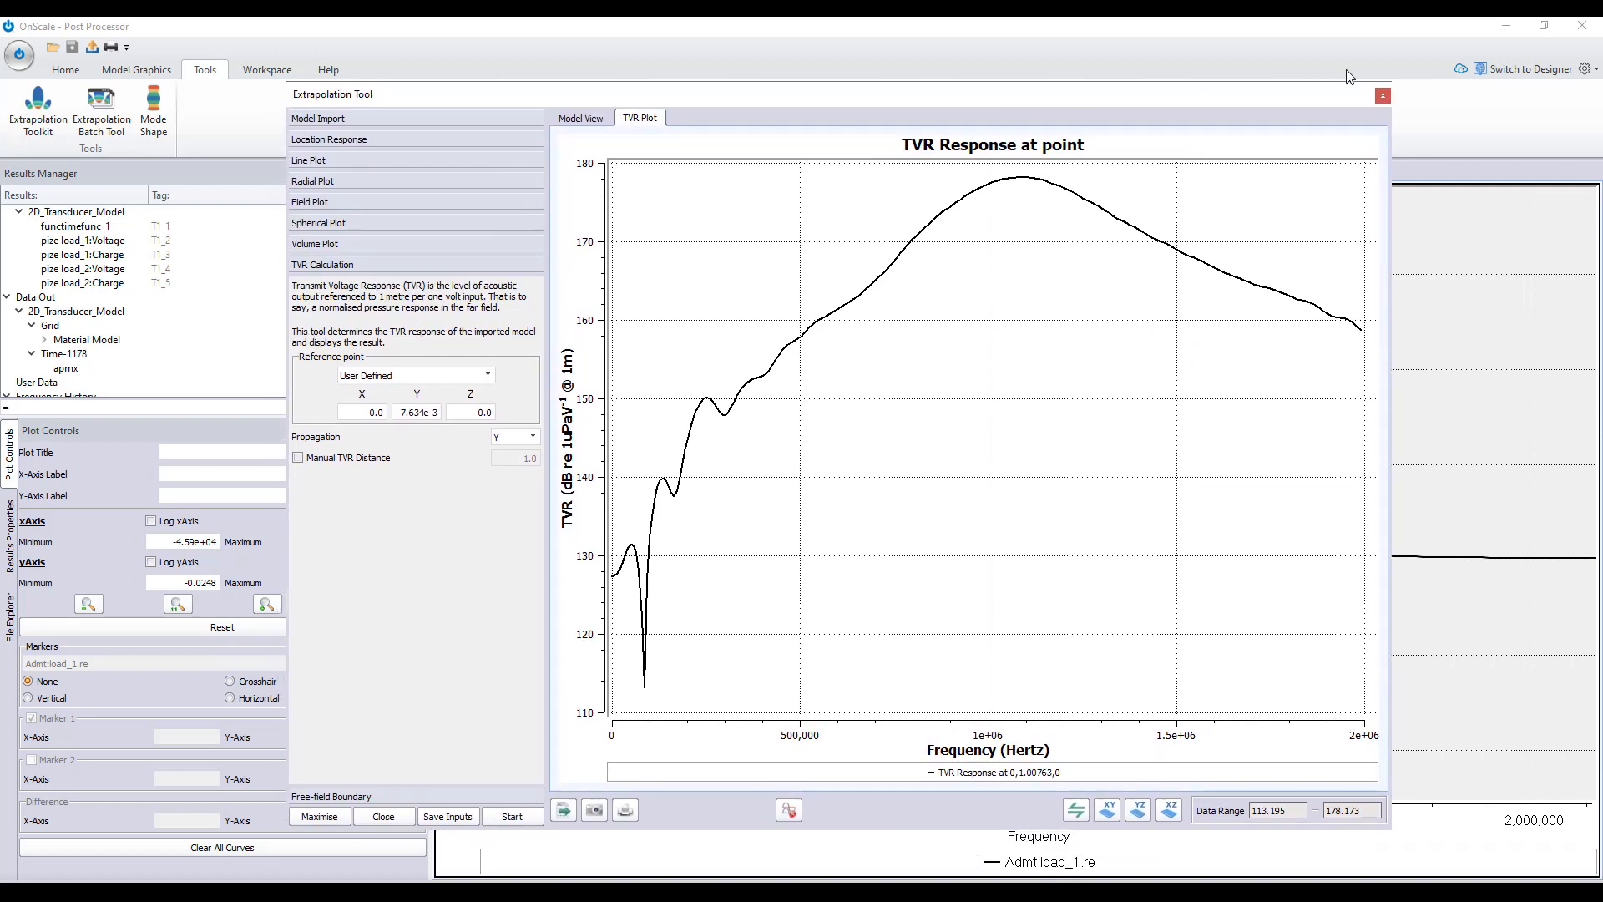
pyautogui.click(1383, 95)
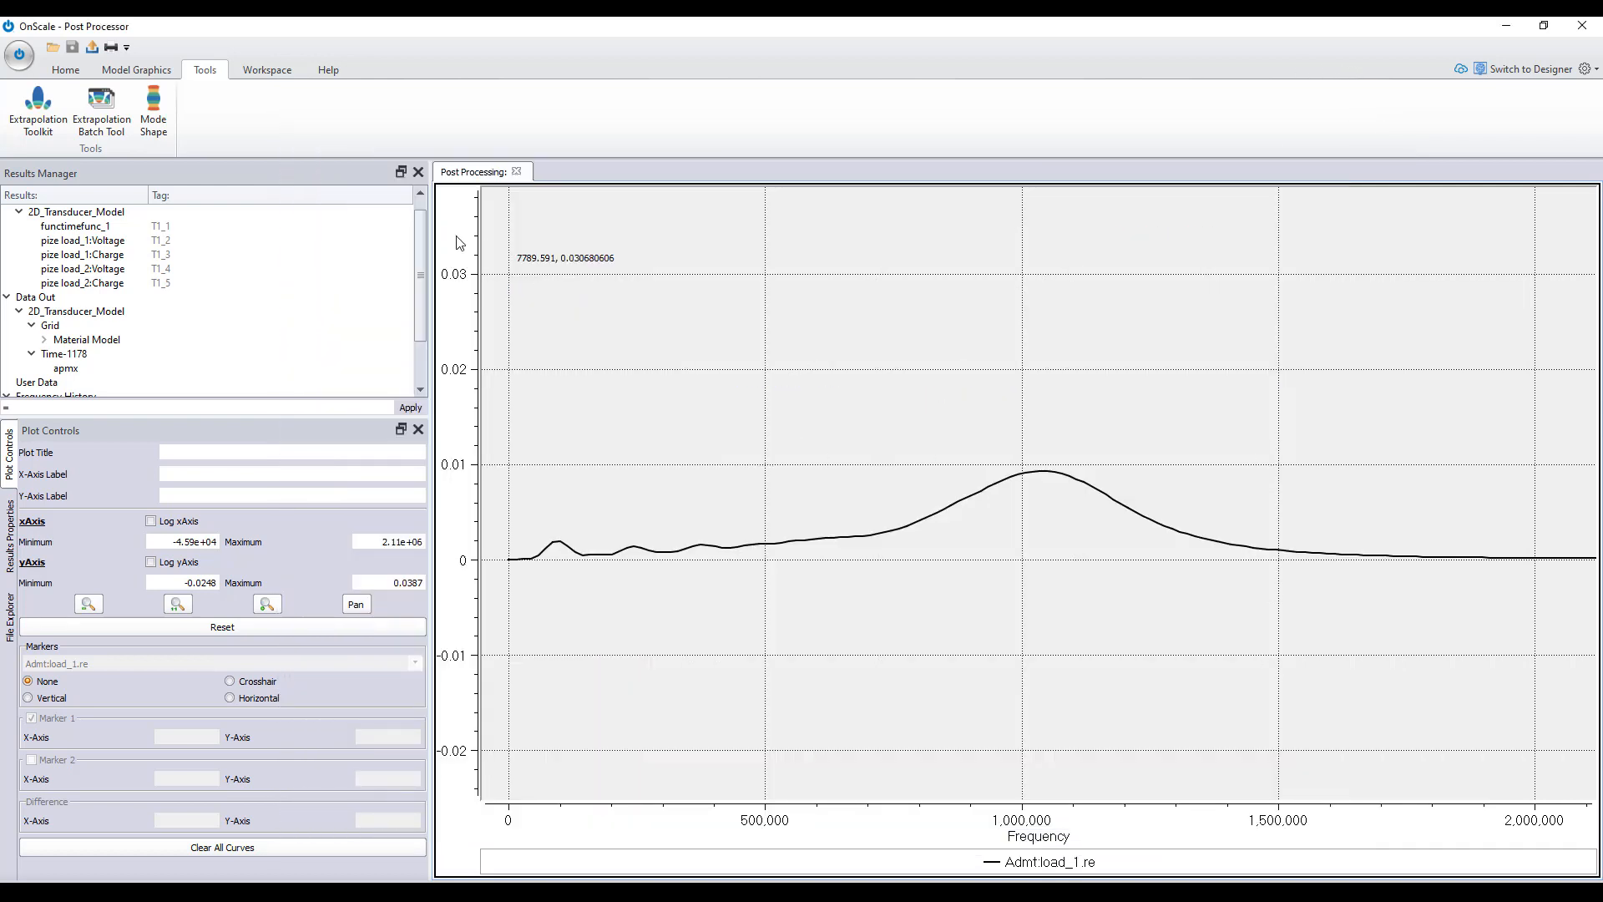
pyautogui.click(61, 73)
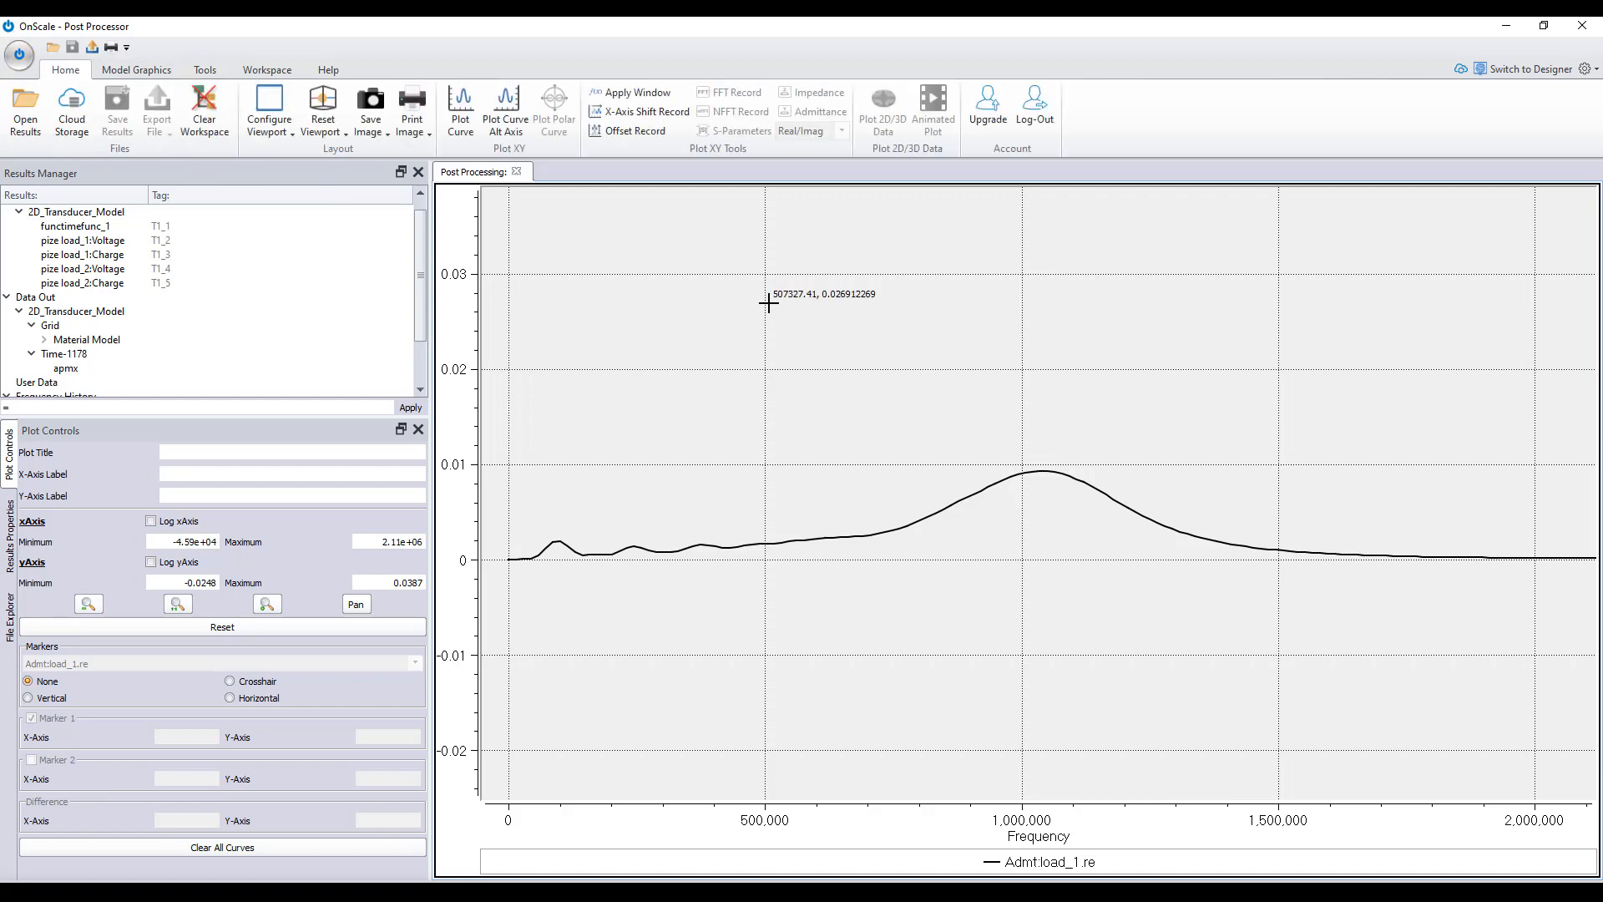